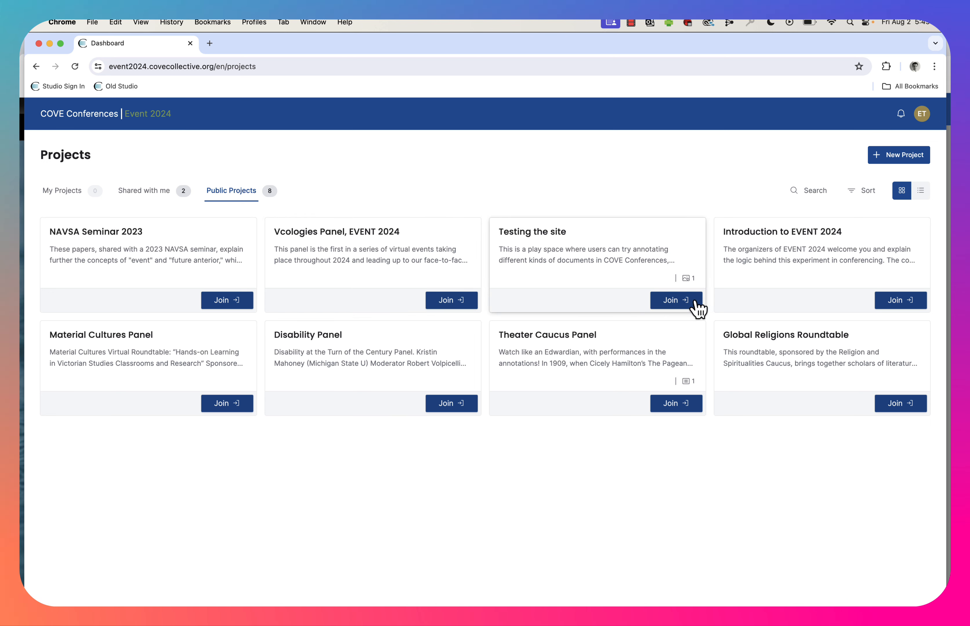
Create a private, assignment-type project named "William Blake" with the description "text".
{"action": "left_click", "coordinate": [160, 202]}
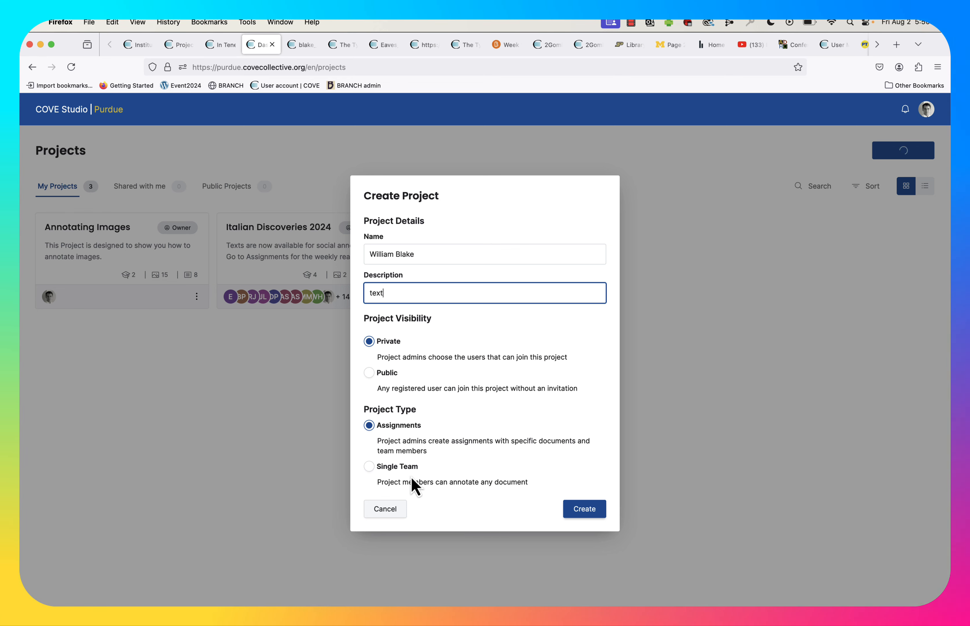
{"action": "left_click", "coordinate": [584, 509]}
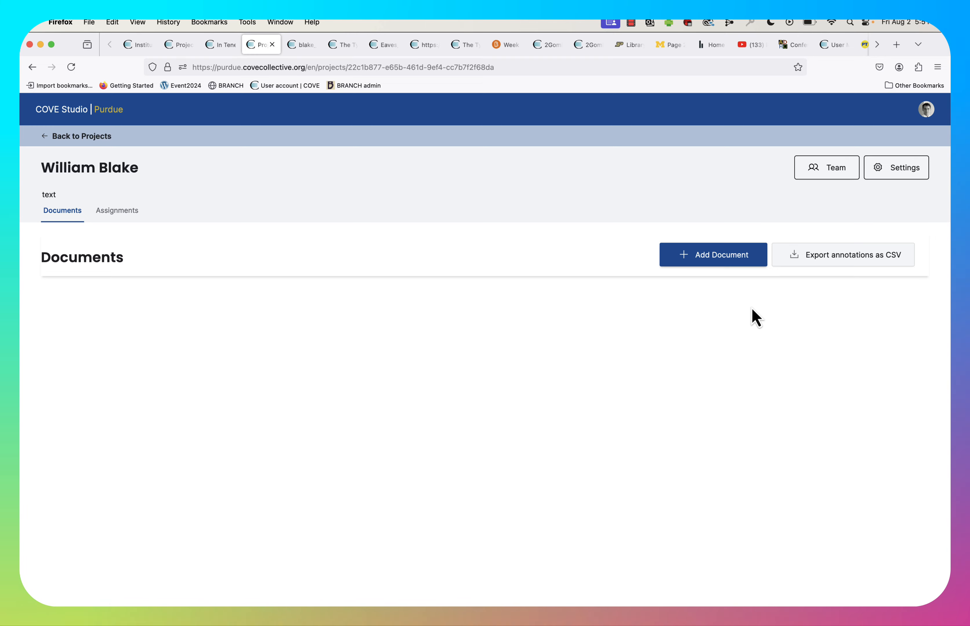
Open the document library for adding documents and search the COVE collection for "blake".
{"action": "left_click", "coordinate": [675, 255]}
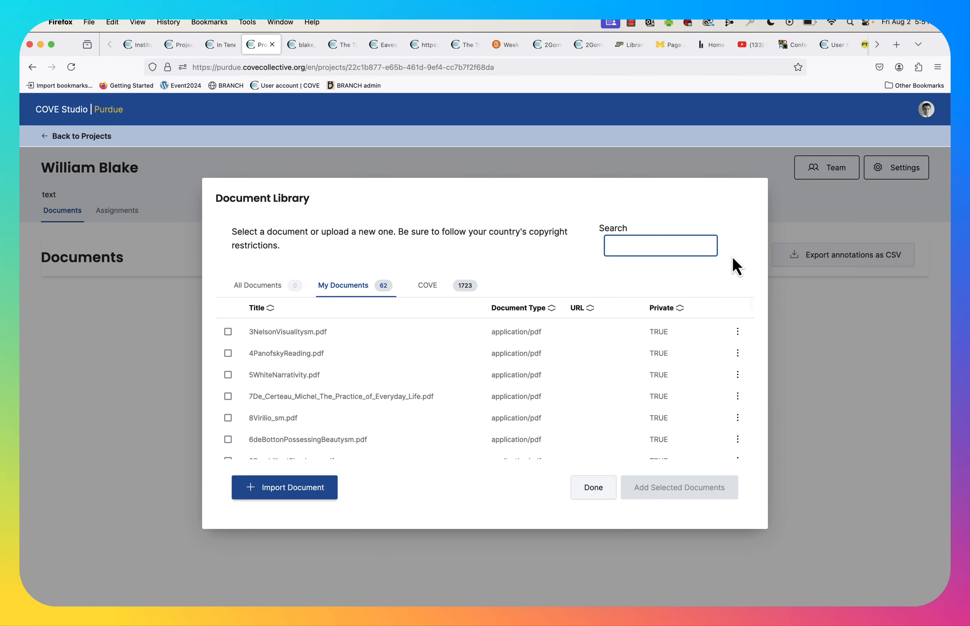
{"action": "left_click", "coordinate": [427, 288]}
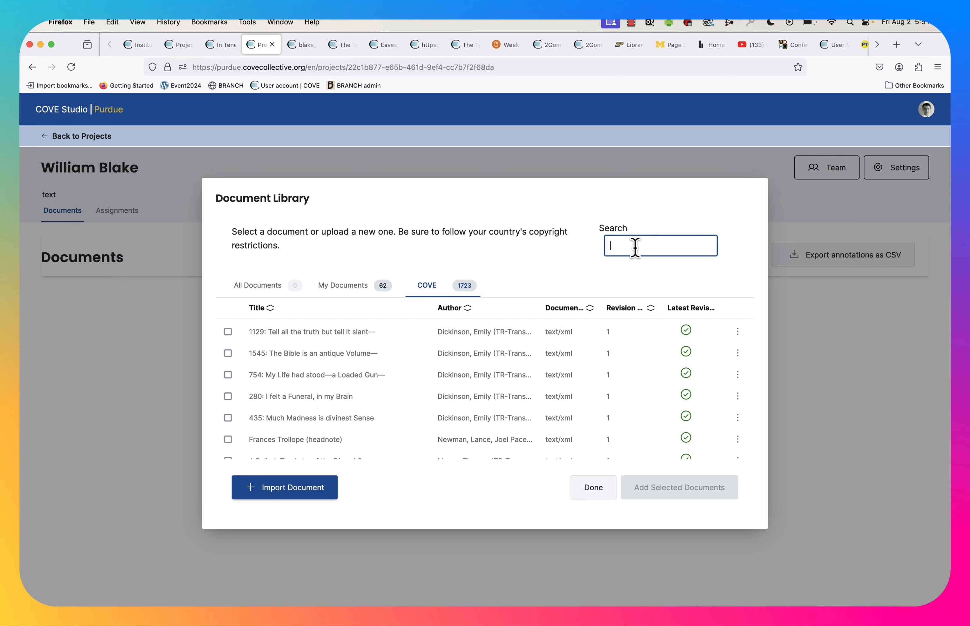
{"action": "type", "text": "blake"}
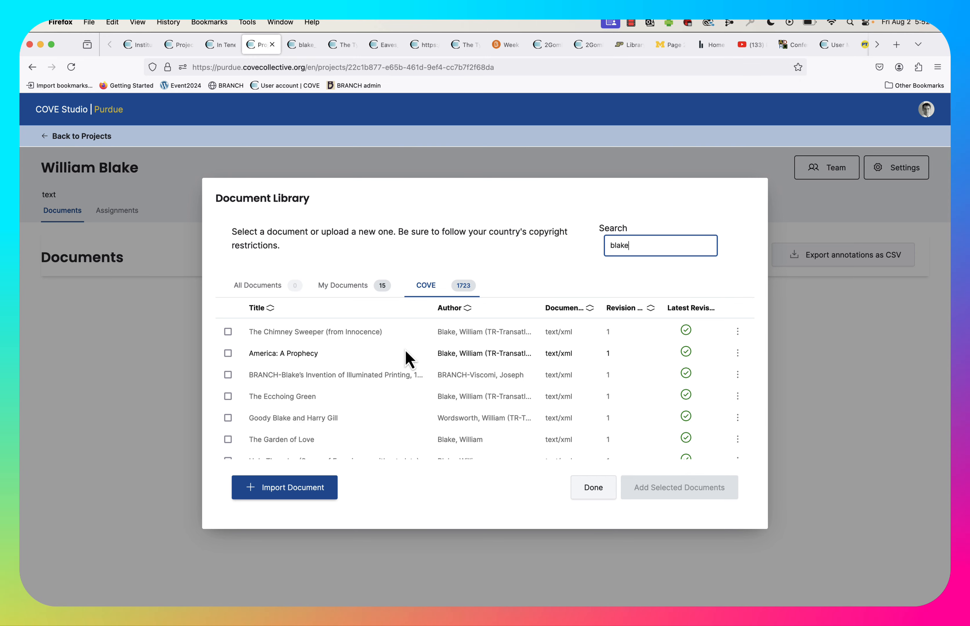
Select The Chimney Sweeper (from Innocence), The Garden of Love, Holy Thursday (Songs of Experience), The Tyger and William Blake (headnote), then add them.
{"action": "left_click", "coordinate": [228, 332]}
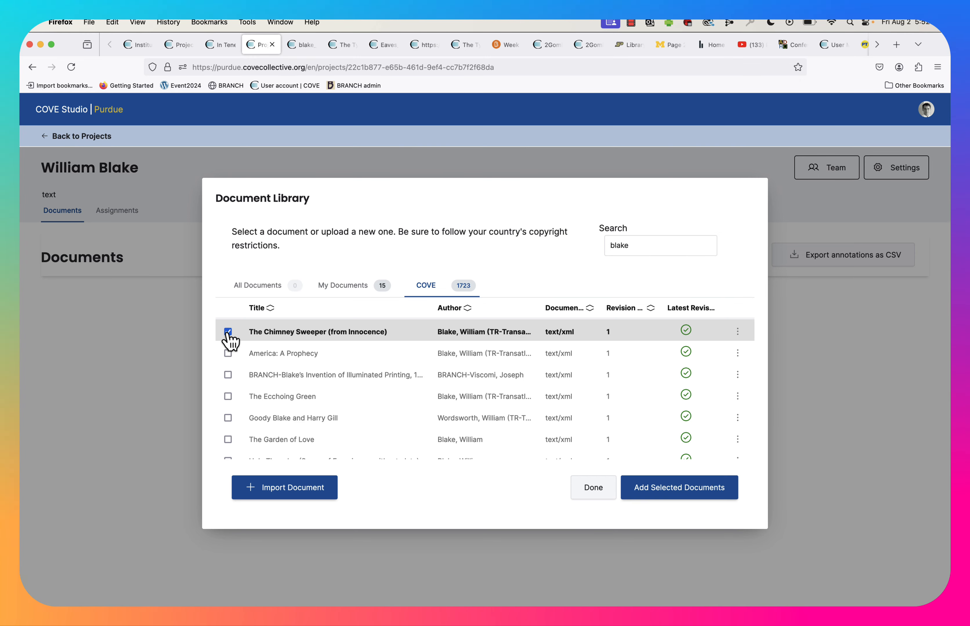
{"action": "scroll", "coordinate": [356, 359], "scroll_direction": "down", "scroll_amount": 3}
{"action": "scroll", "coordinate": [357, 364], "scroll_direction": "down", "scroll_amount": 2}
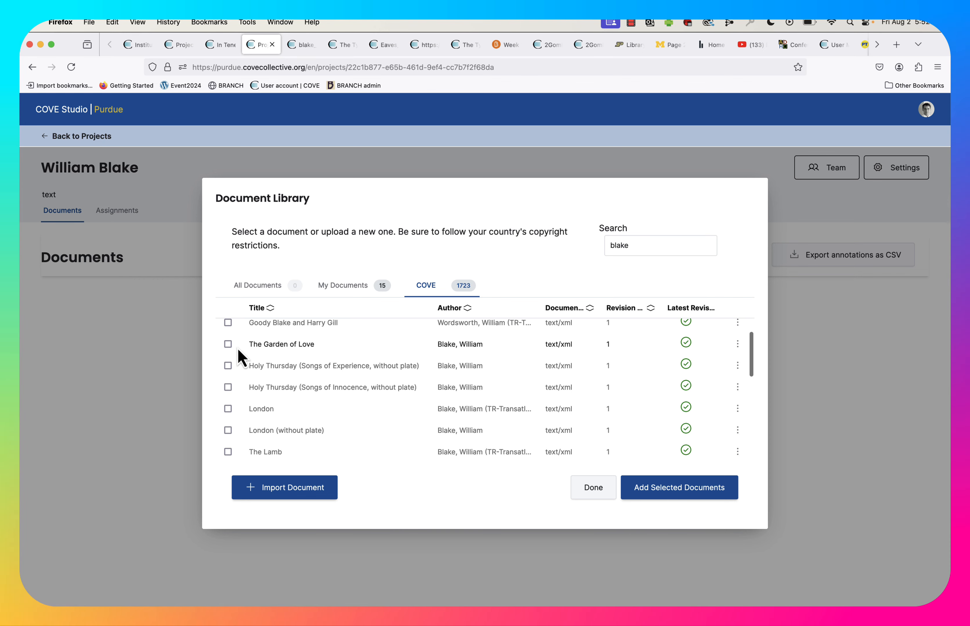
{"action": "left_click", "coordinate": [227, 344]}
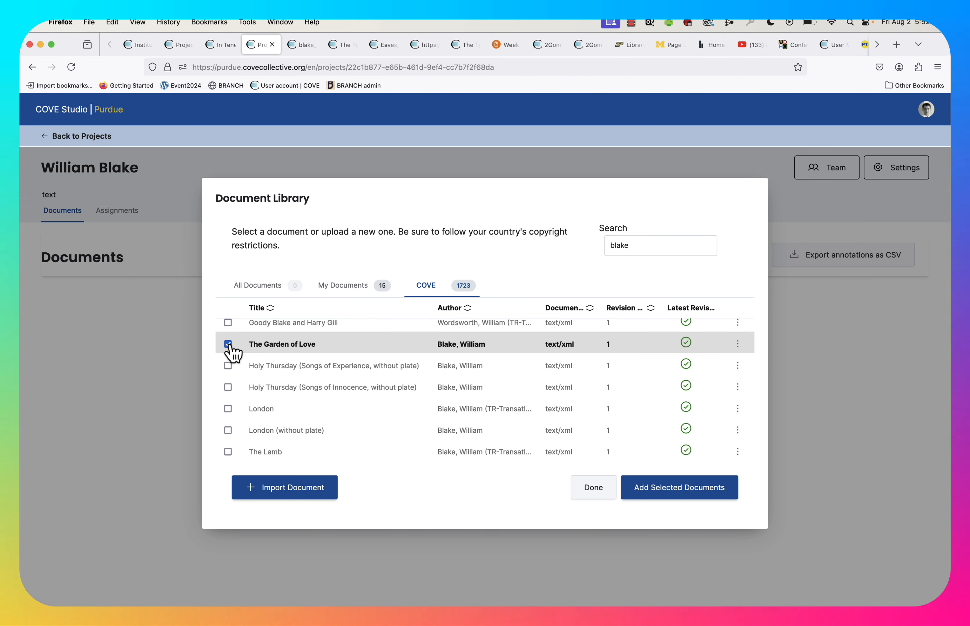
{"action": "left_click", "coordinate": [228, 366]}
{"action": "scroll", "coordinate": [229, 369], "scroll_direction": "down", "scroll_amount": 3}
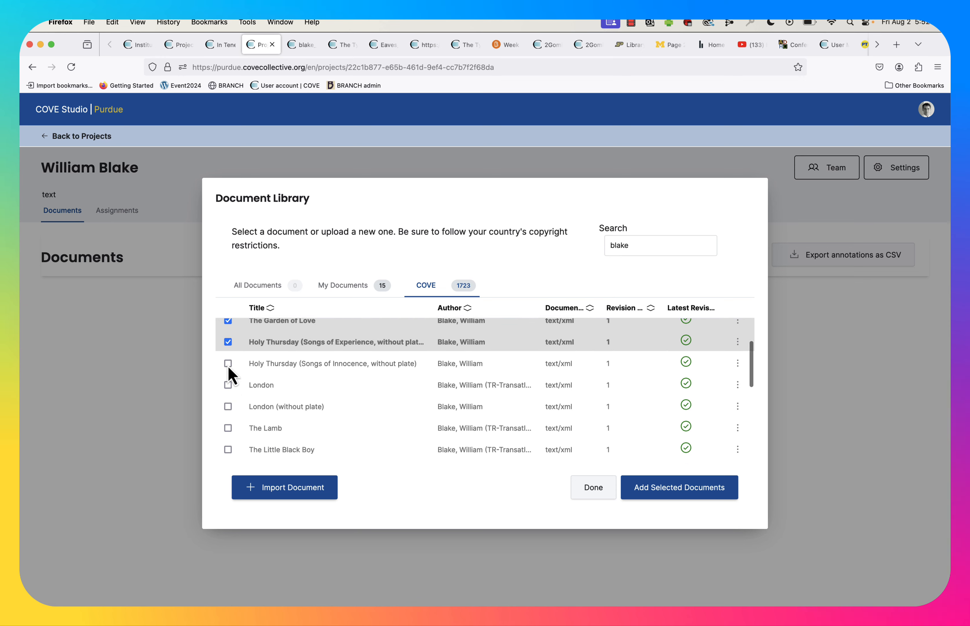
{"action": "scroll", "coordinate": [229, 368], "scroll_direction": "down", "scroll_amount": 4}
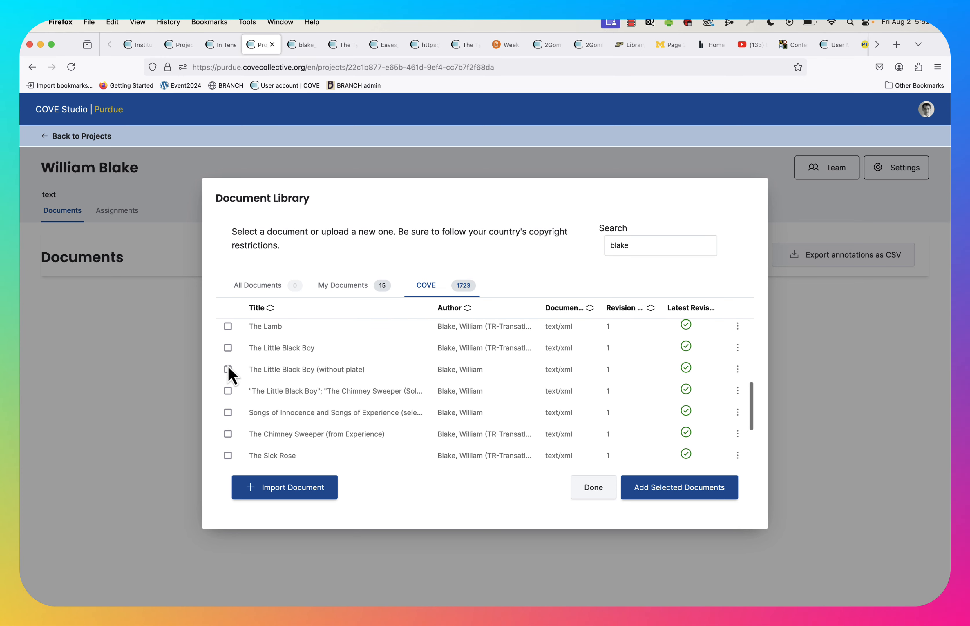
{"action": "scroll", "coordinate": [227, 366], "scroll_direction": "down", "scroll_amount": 4}
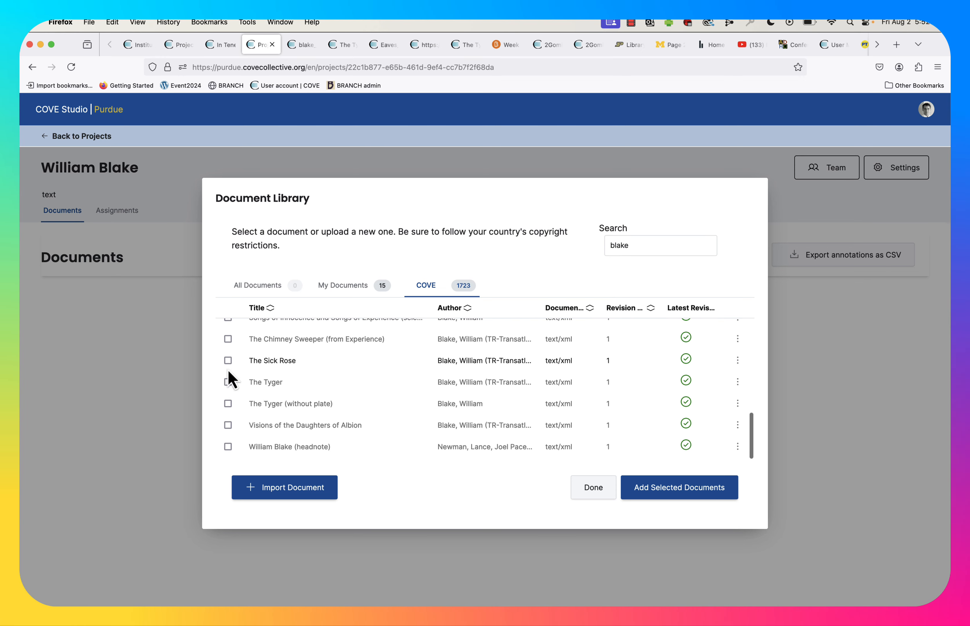
{"action": "left_click", "coordinate": [228, 385]}
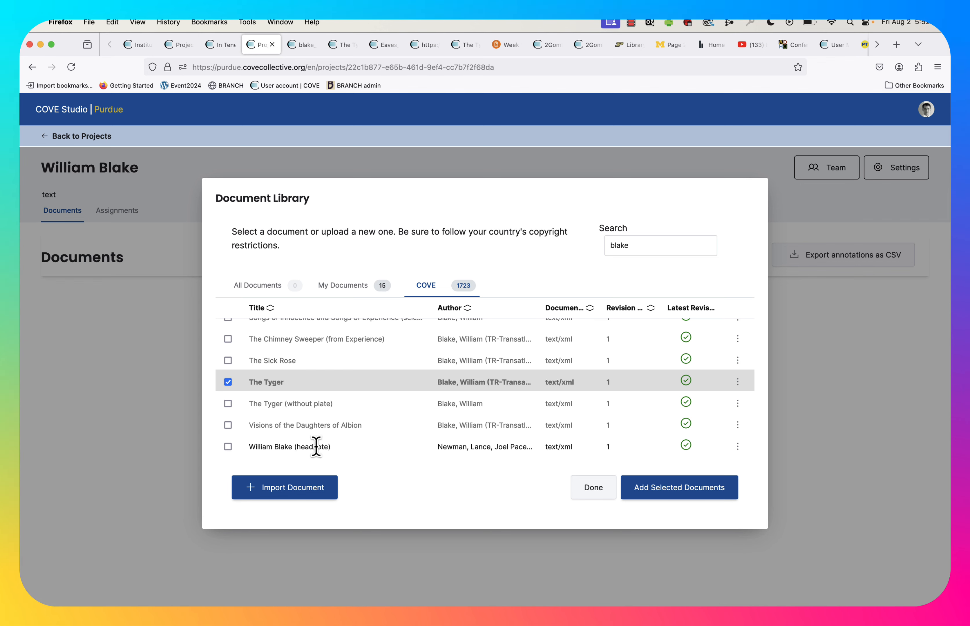
{"action": "left_click", "coordinate": [229, 448]}
{"action": "left_click", "coordinate": [666, 490]}
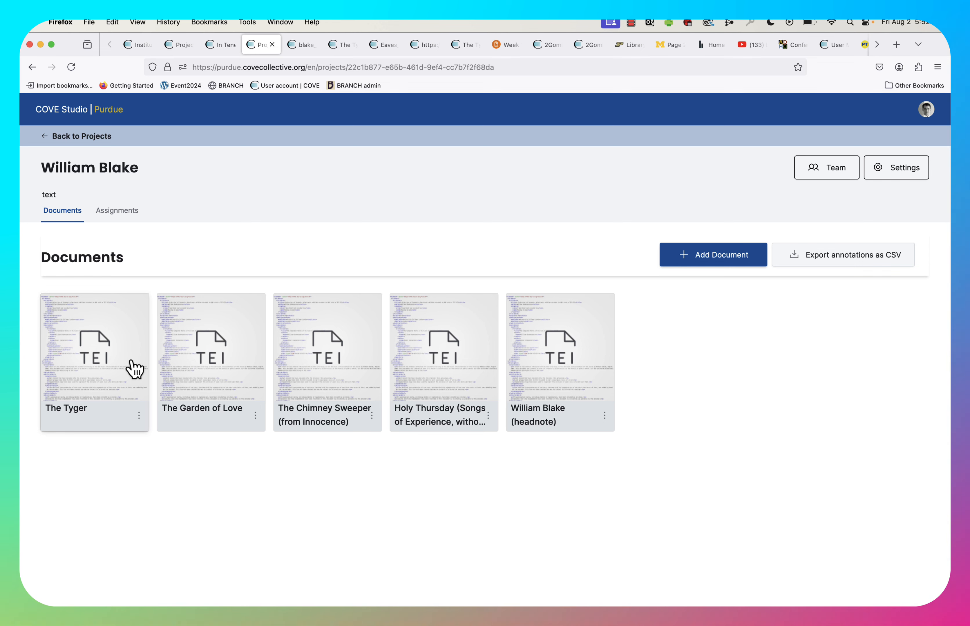
Reopen the document library on My Documents and browse the Purdue library search results for William Blake in another tab.
{"action": "left_click", "coordinate": [717, 261]}
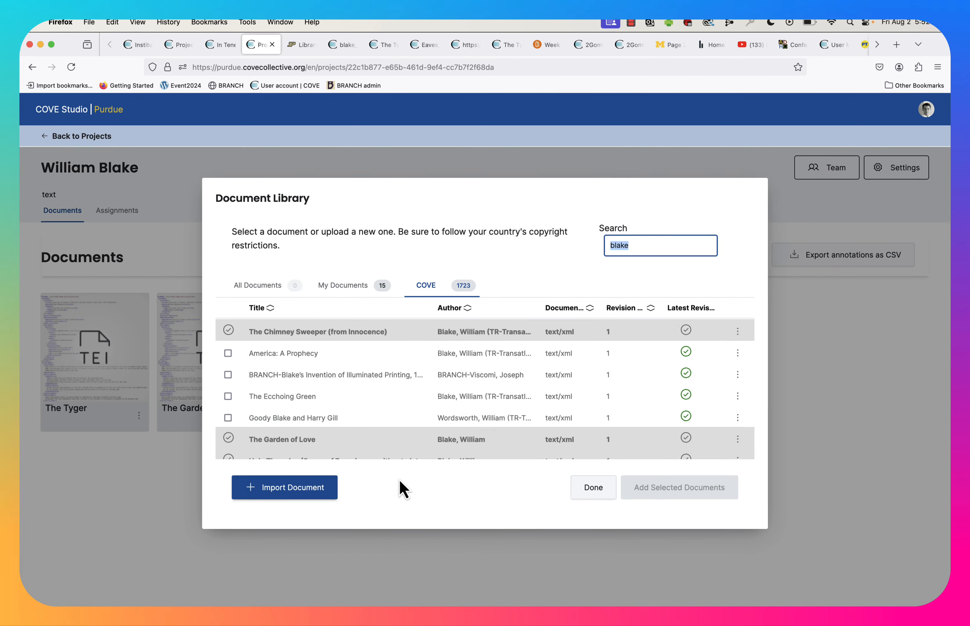
{"action": "left_click", "coordinate": [347, 286]}
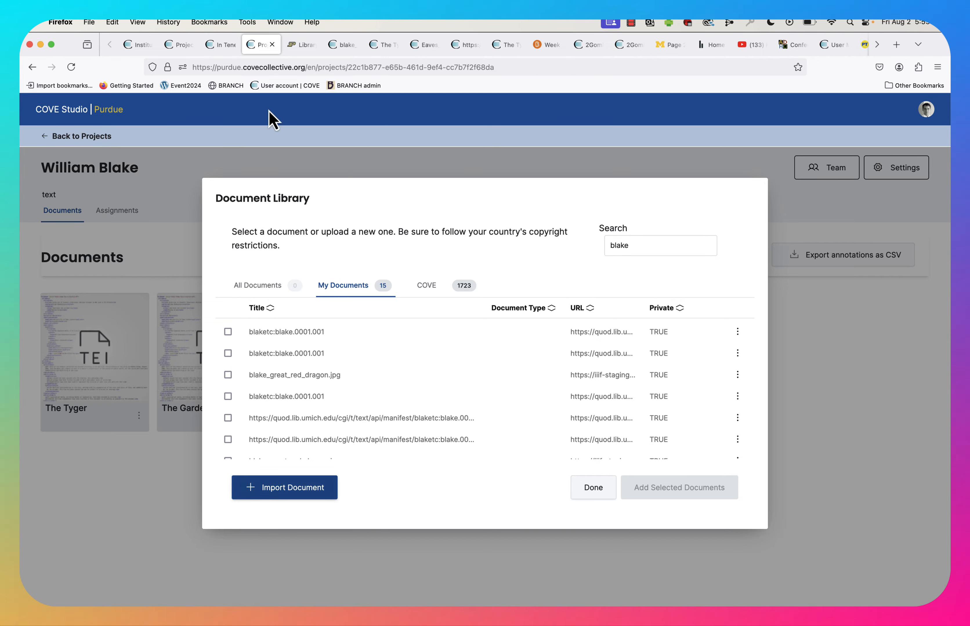
{"action": "left_click", "coordinate": [303, 44]}
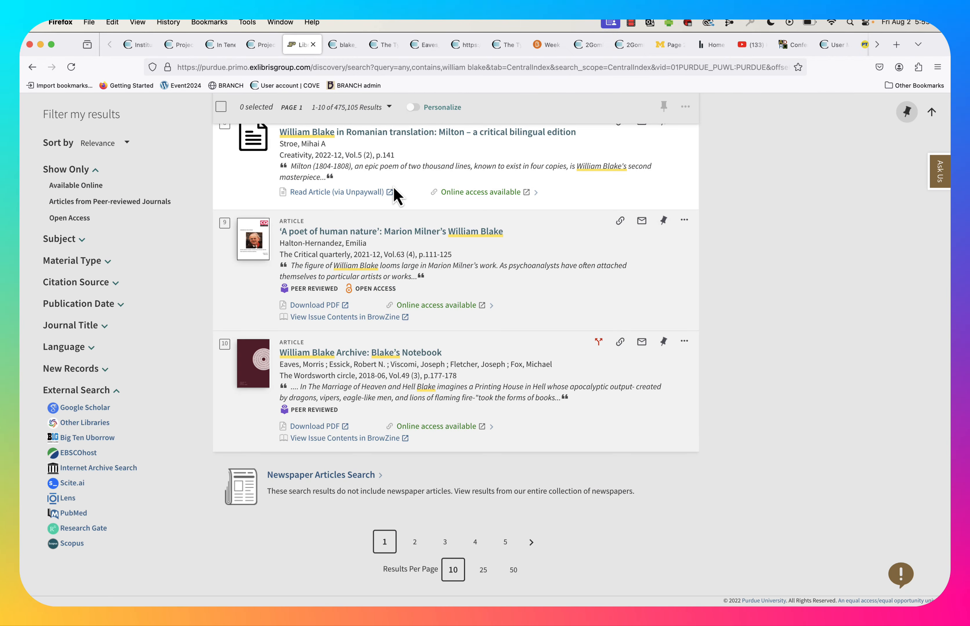
{"action": "scroll", "coordinate": [392, 187], "scroll_direction": "up", "scroll_amount": 15}
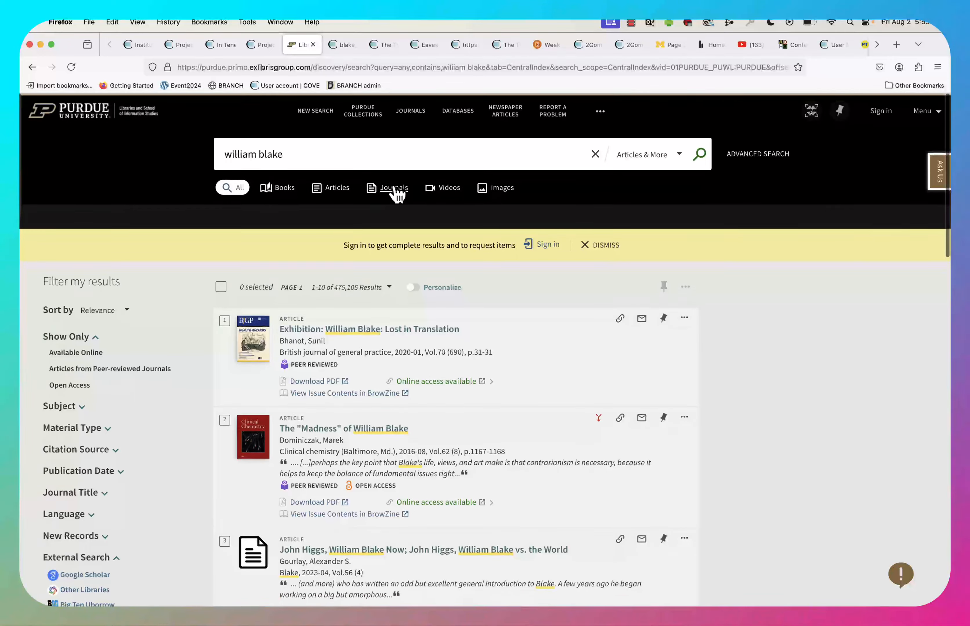
{"action": "scroll", "coordinate": [332, 352], "scroll_direction": "down", "scroll_amount": 10}
{"action": "scroll", "coordinate": [332, 356], "scroll_direction": "down", "scroll_amount": 5}
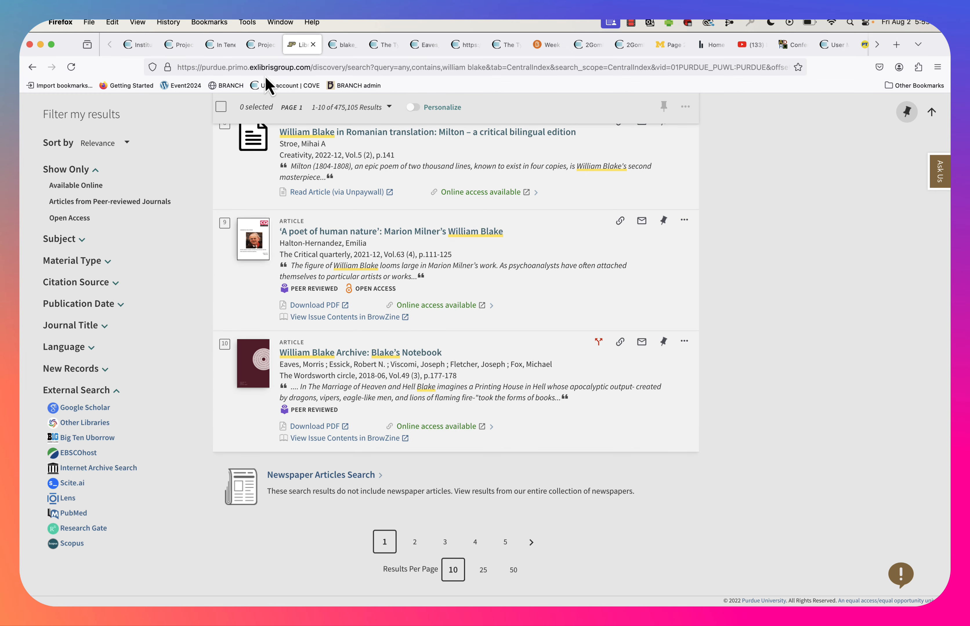
{"action": "left_click", "coordinate": [263, 44]}
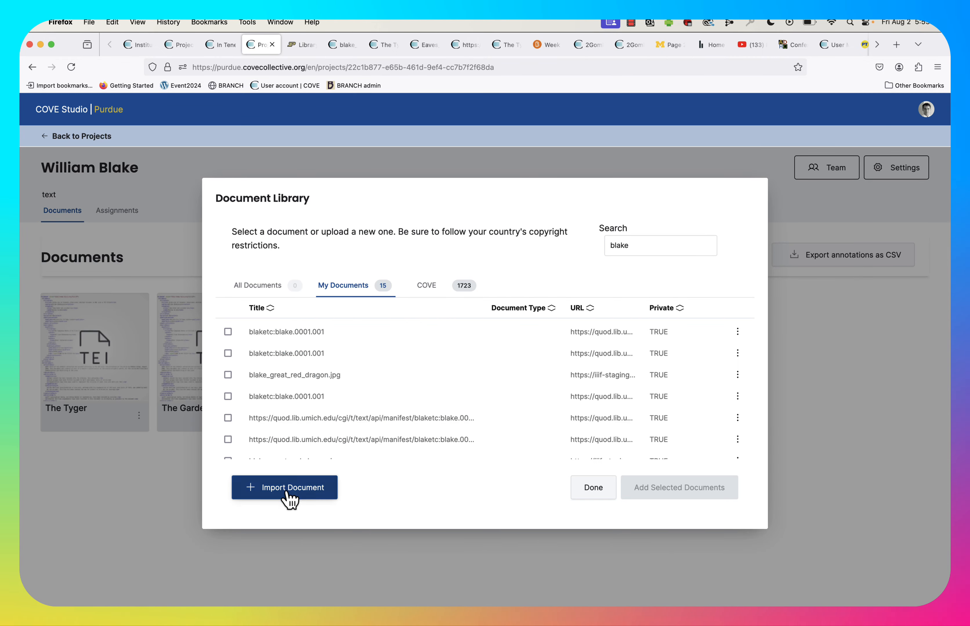
Upload the file Eaves_Essex_Viscomi.pdf from the BlakeWm folder into the project and close the library.
{"action": "left_click", "coordinate": [303, 496]}
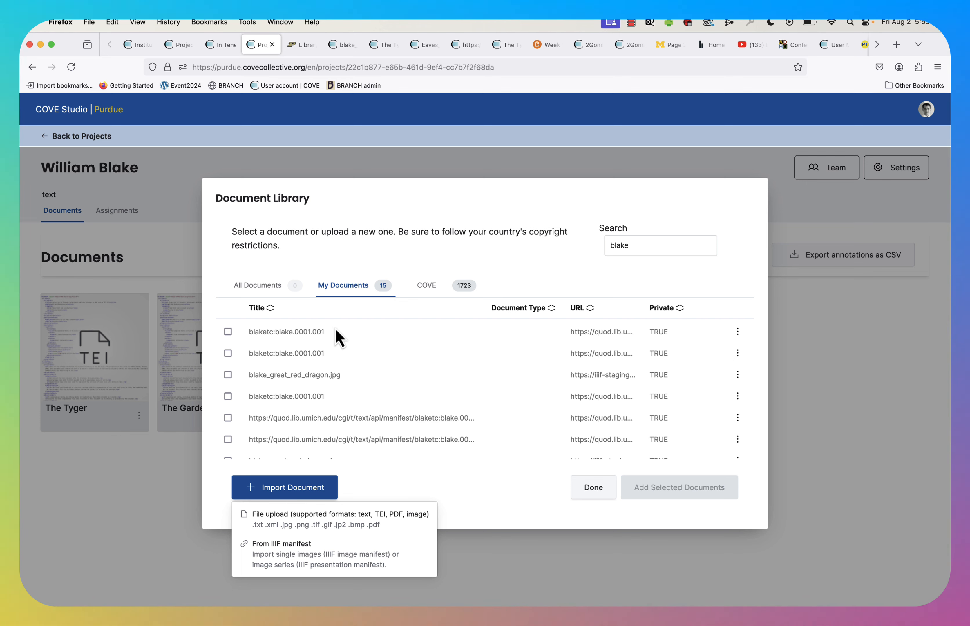
{"action": "left_click", "coordinate": [309, 520]}
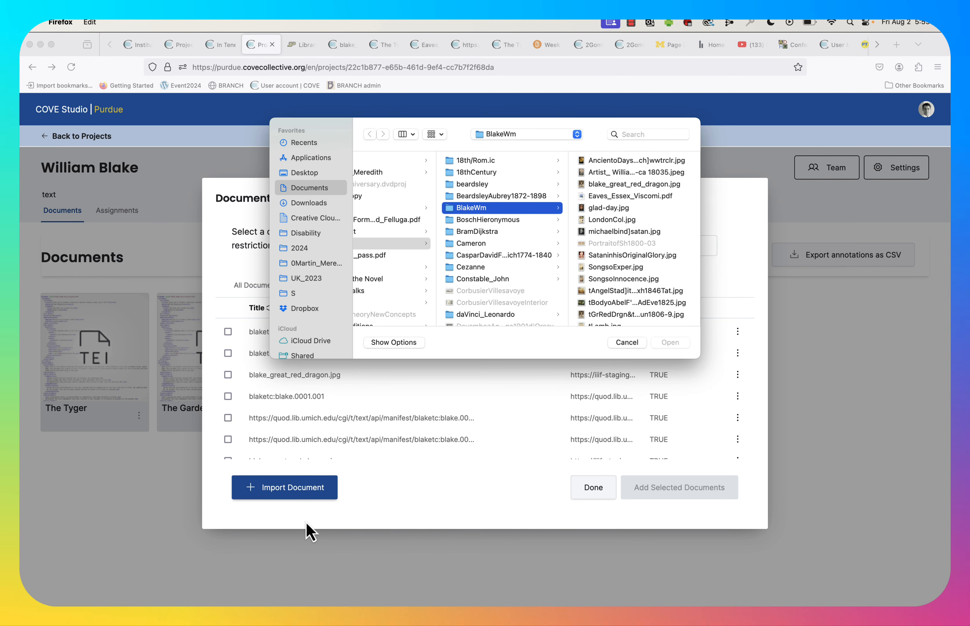
{"action": "left_click", "coordinate": [632, 196]}
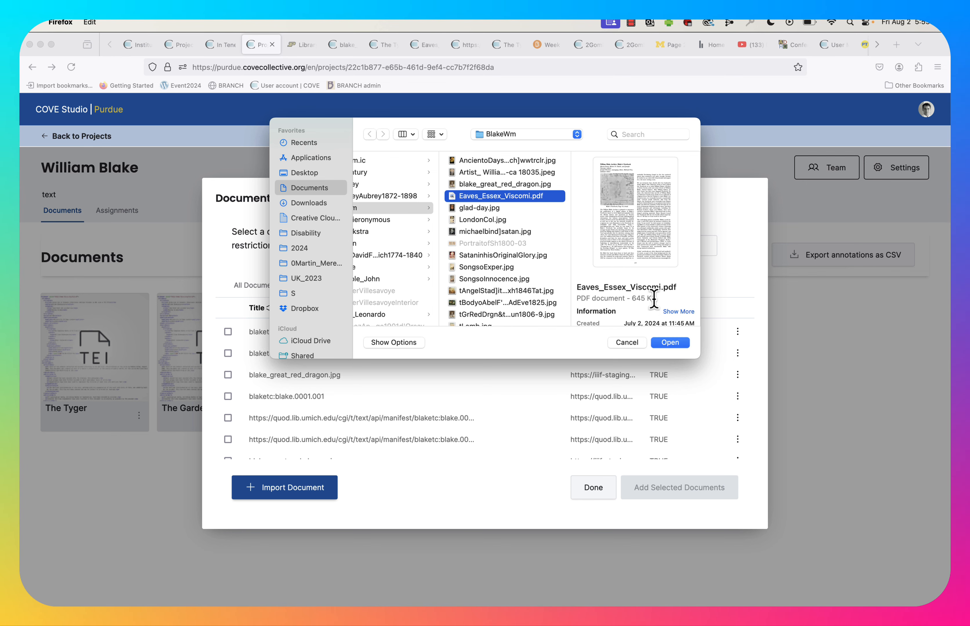
{"action": "left_click", "coordinate": [665, 344]}
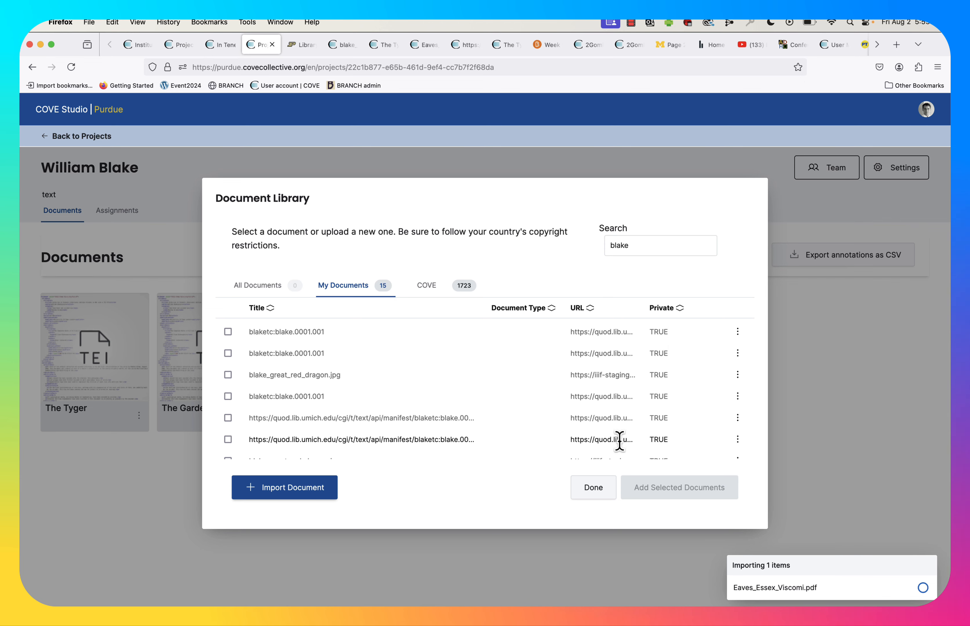
{"action": "left_click", "coordinate": [594, 488]}
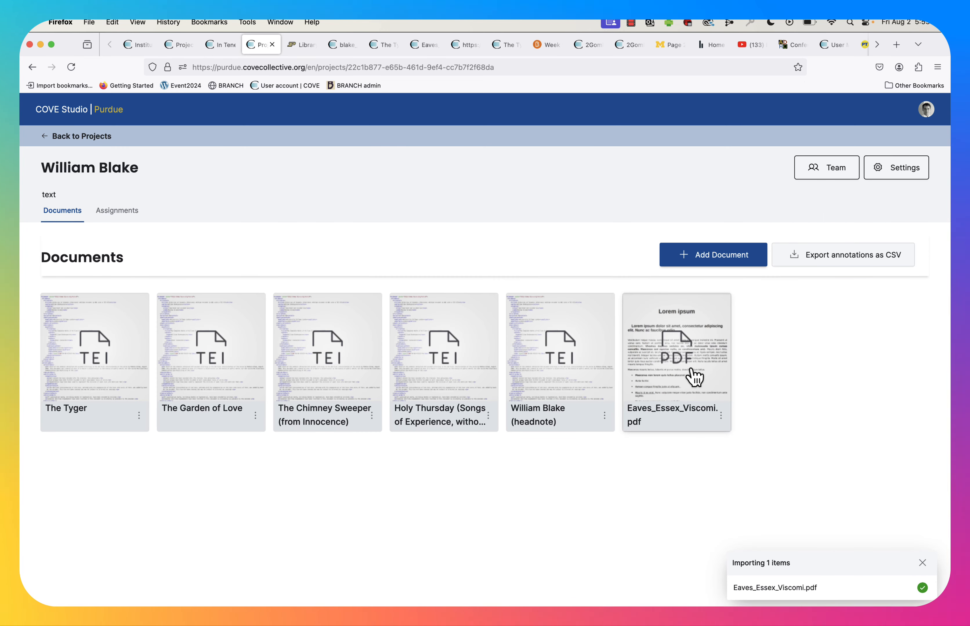
Open the Eaves_Essex_Viscomi PDF, highlight "We are fortunate" and save an annotation reading "annotate".
{"action": "left_click", "coordinate": [693, 377]}
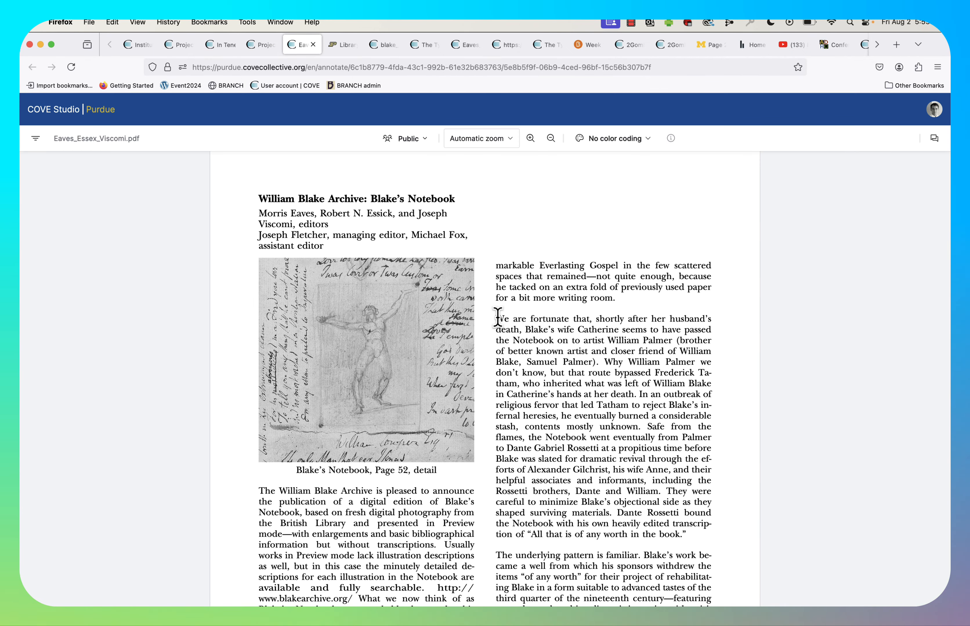
{"action": "left_click_drag", "start_coordinate": [496, 318], "coordinate": [571, 319]}
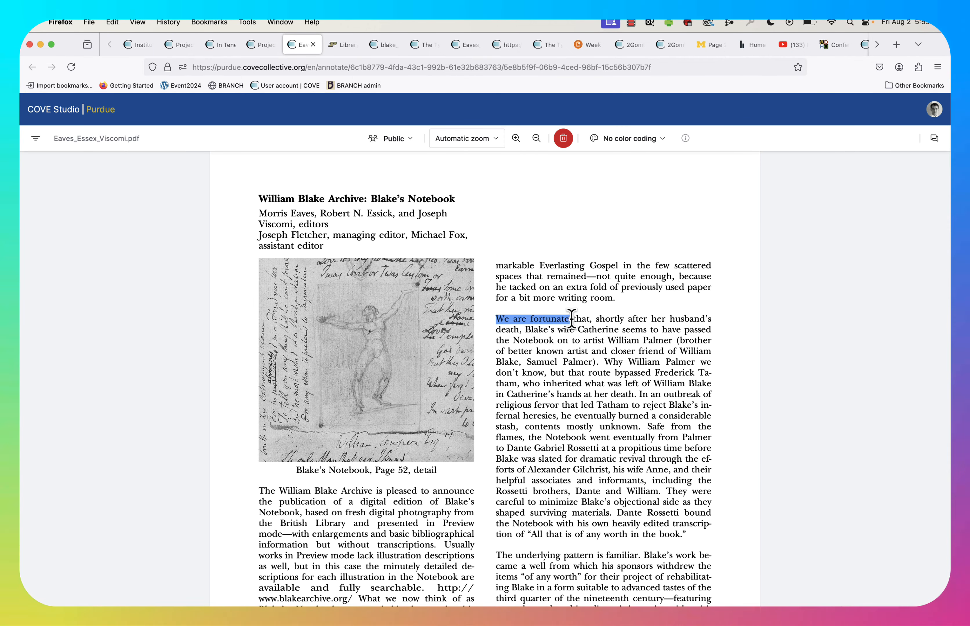
{"action": "type", "text": "annotate"}
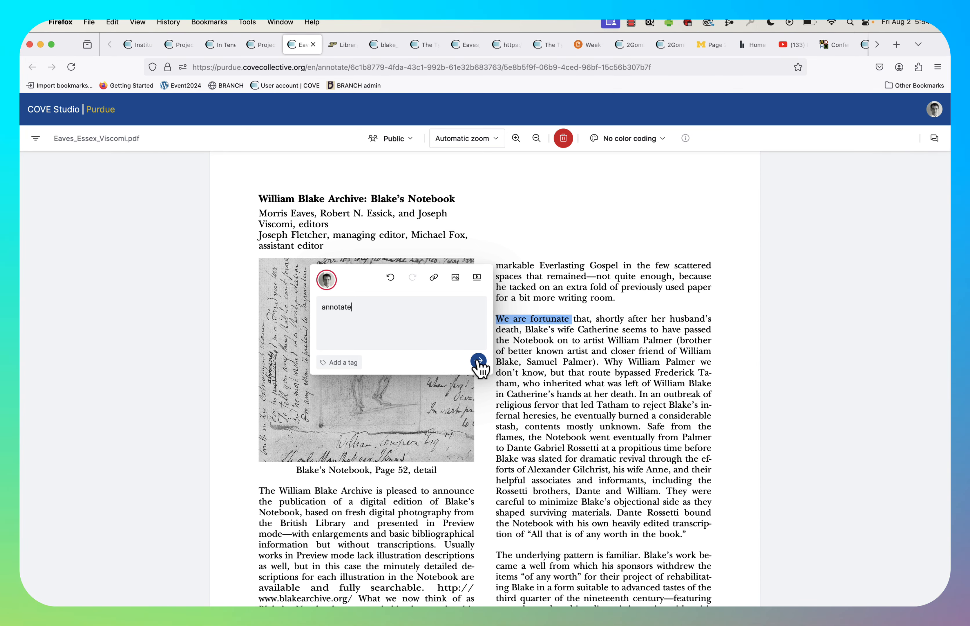
{"action": "left_click", "coordinate": [479, 361]}
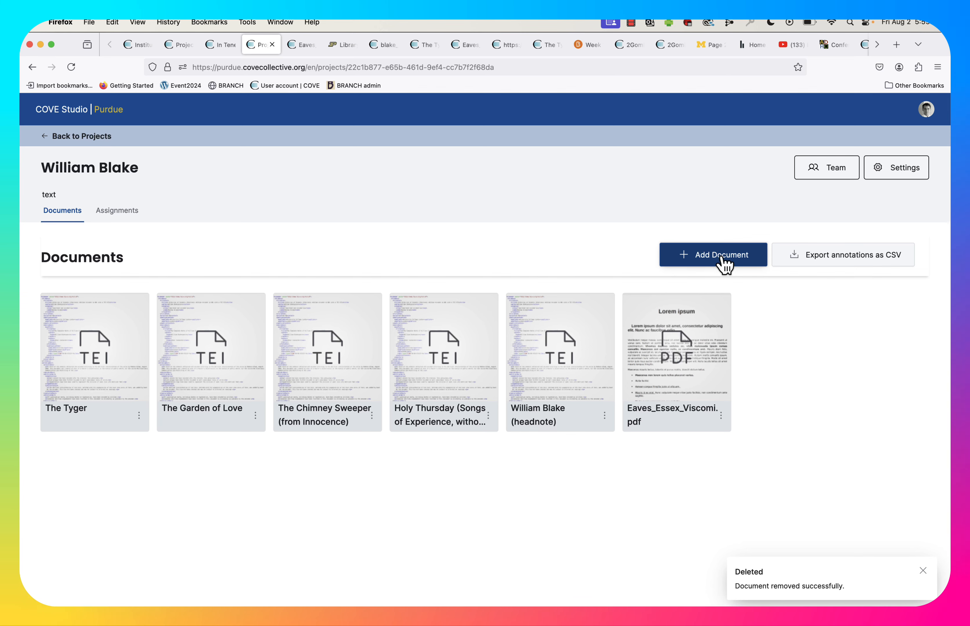
Upload the image tGrRedDrgn&tWoClthdiSun1806-9.jpg from the BlakeWm folder into the project and close the library.
{"action": "left_click", "coordinate": [723, 265]}
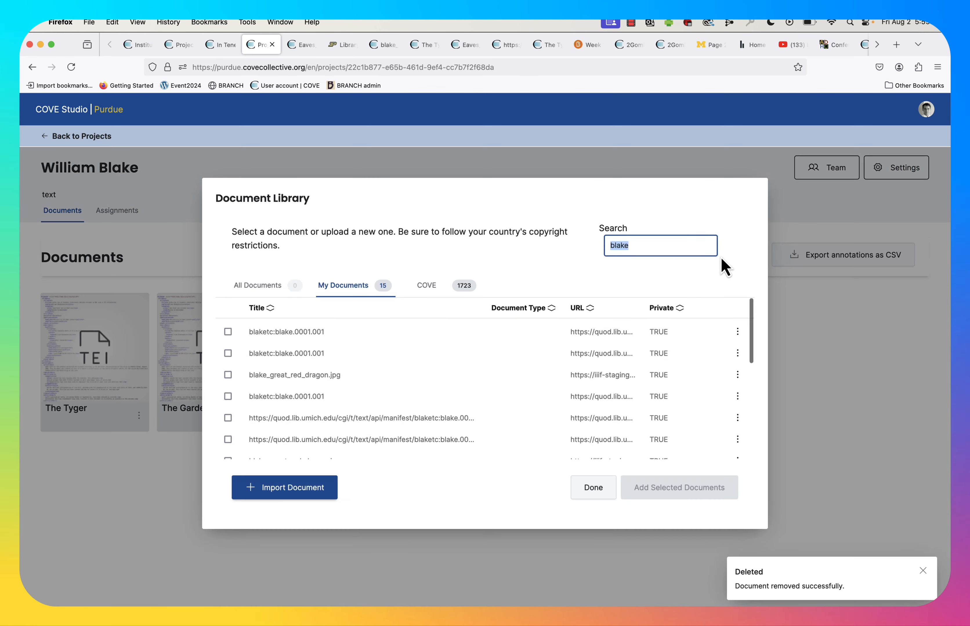
{"action": "left_click", "coordinate": [322, 492]}
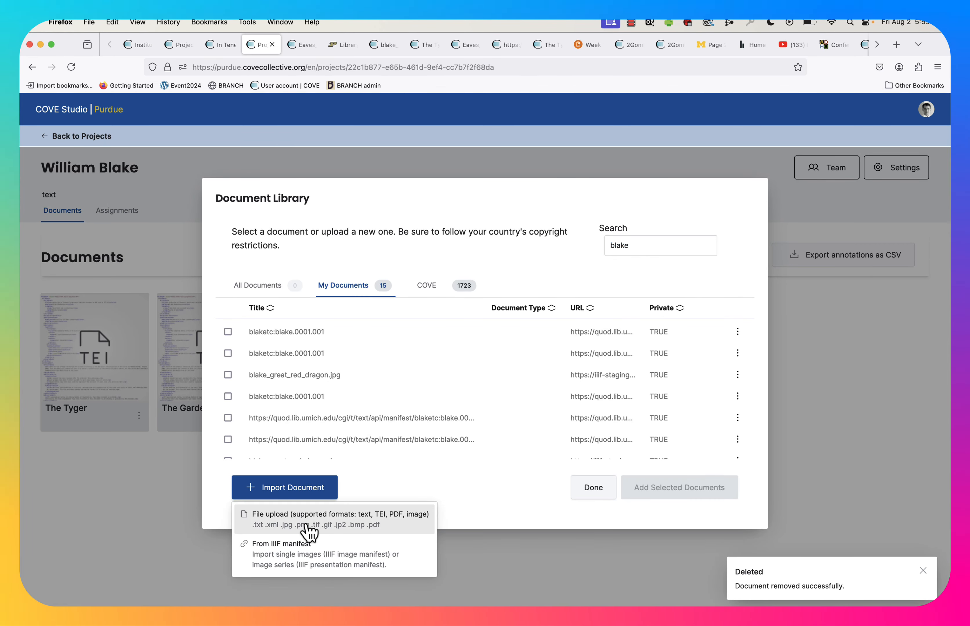
{"action": "left_click", "coordinate": [353, 529]}
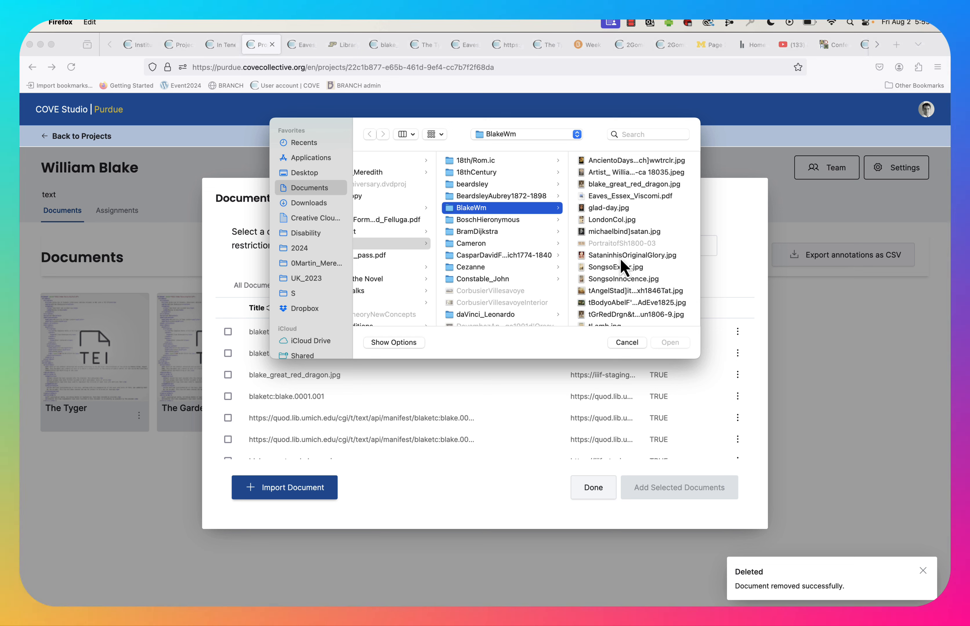
{"action": "scroll", "coordinate": [635, 289], "scroll_direction": "down", "scroll_amount": 3}
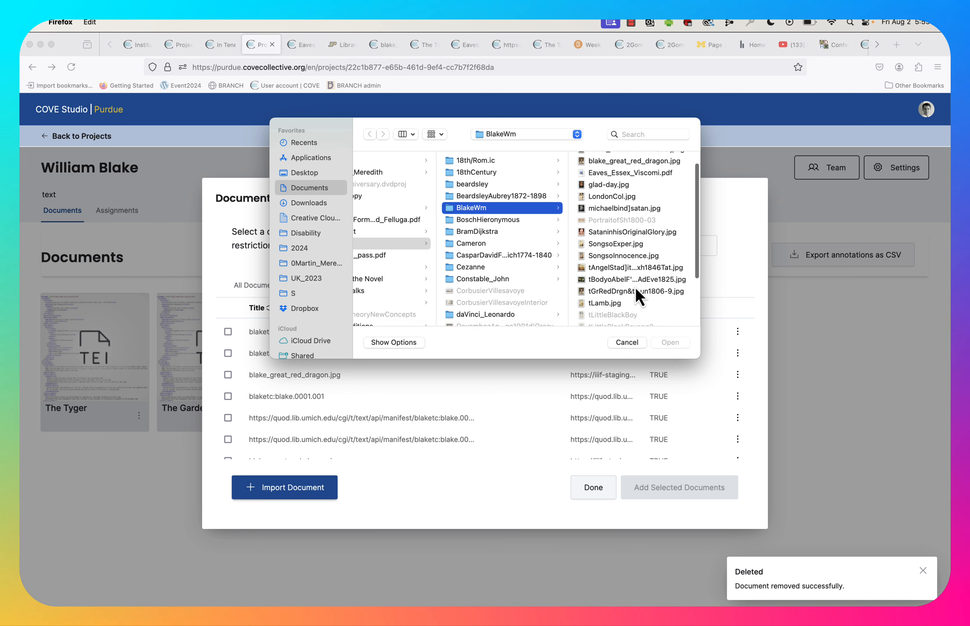
{"action": "left_click", "coordinate": [630, 261]}
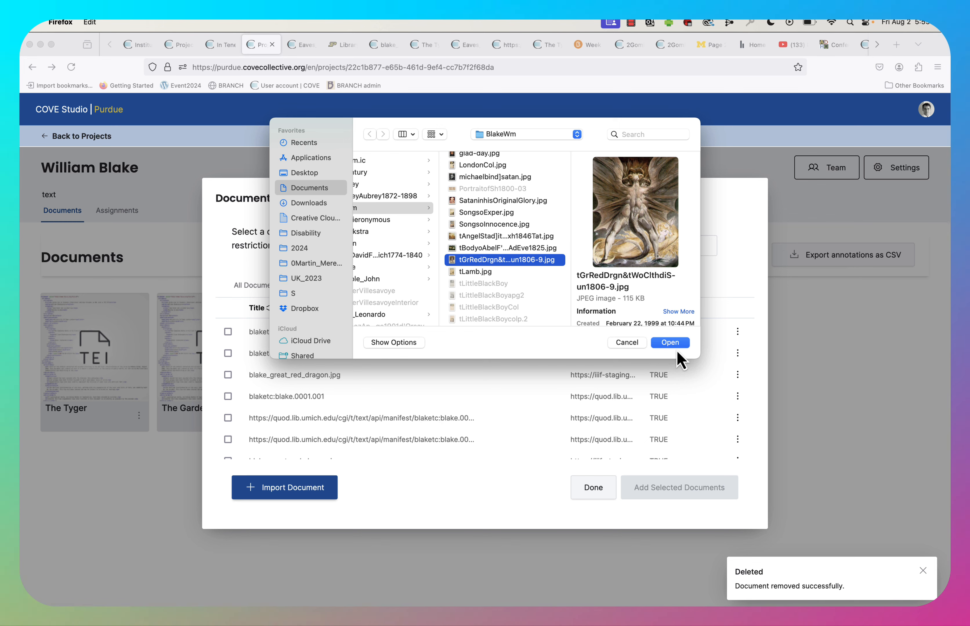
{"action": "left_click", "coordinate": [672, 344]}
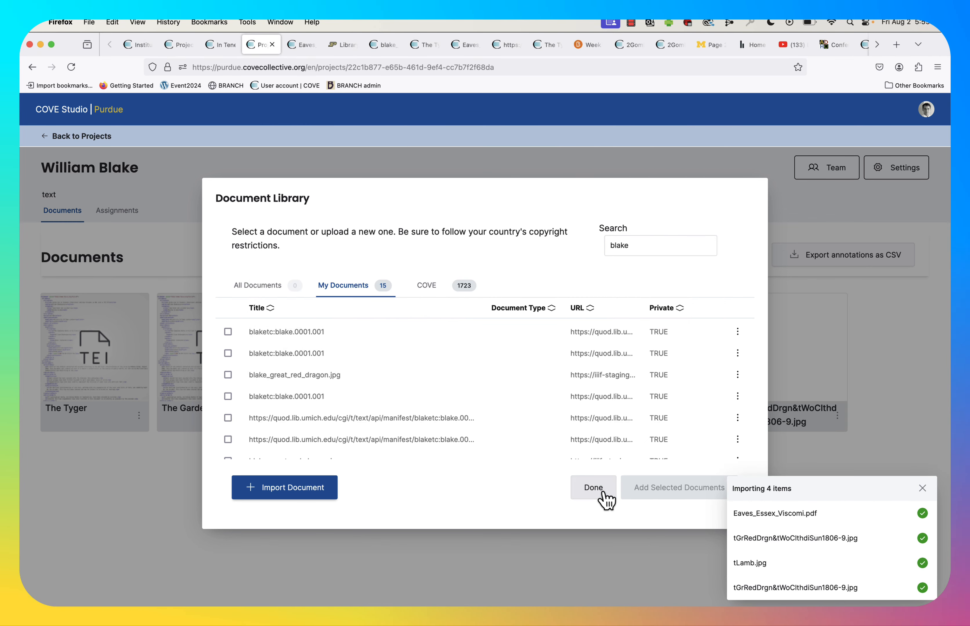
{"action": "left_click", "coordinate": [607, 495]}
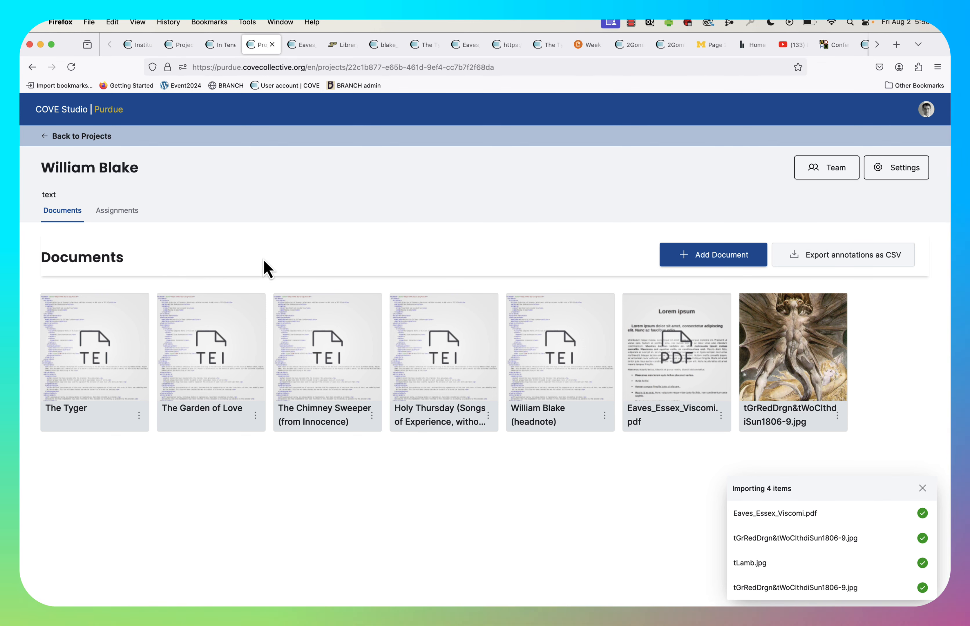
Start a new assignment named Week One with the instructions "Annotate!".
{"action": "left_click", "coordinate": [118, 216]}
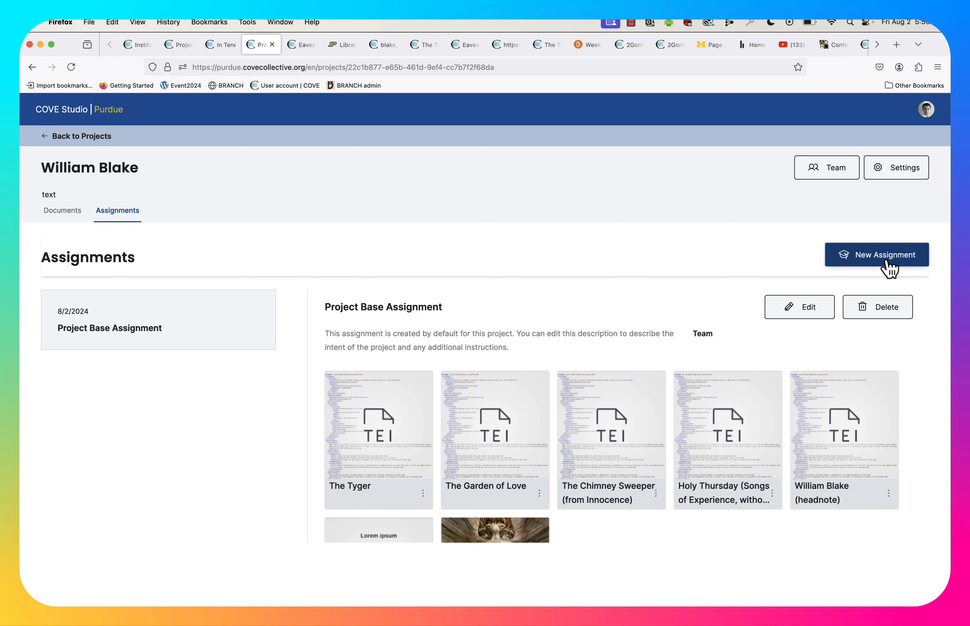
{"action": "left_click", "coordinate": [889, 268]}
{"action": "left_click", "coordinate": [569, 275]}
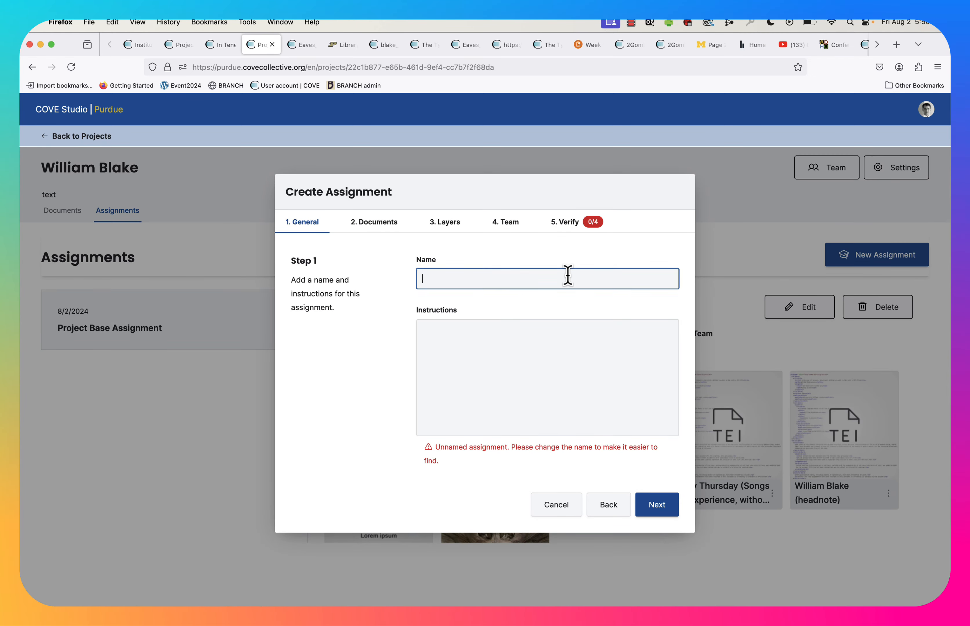
{"action": "type", "text": "Week One"}
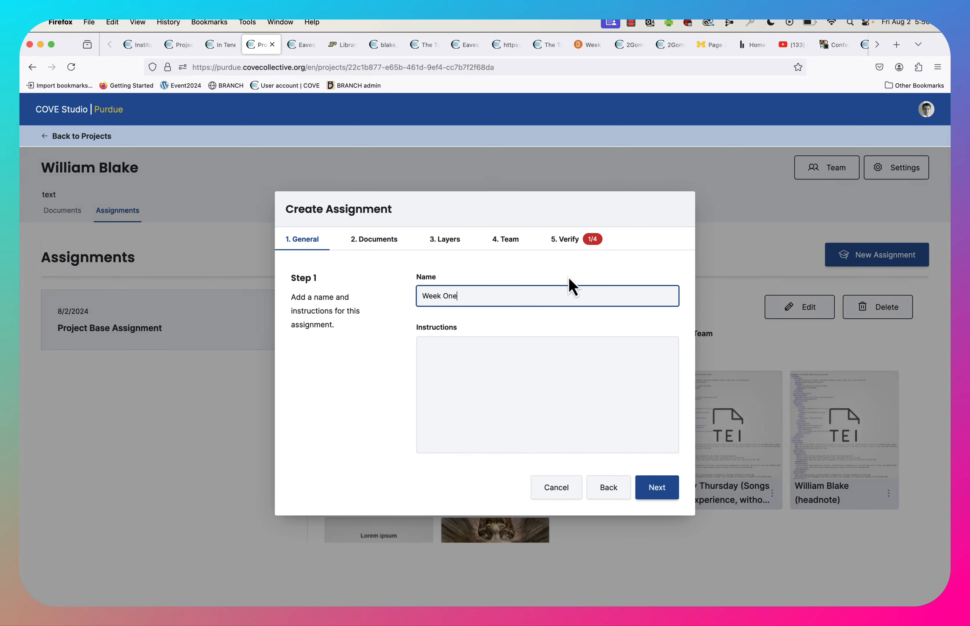
{"action": "left_click", "coordinate": [582, 440]}
{"action": "type", "text": "A"}
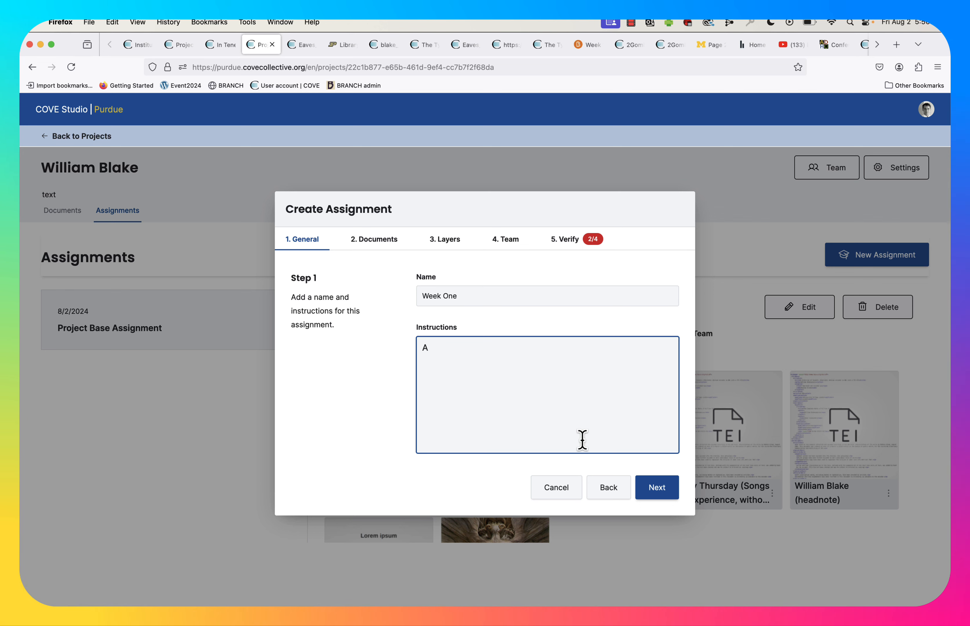
{"action": "type", "text": "nnotate!"}
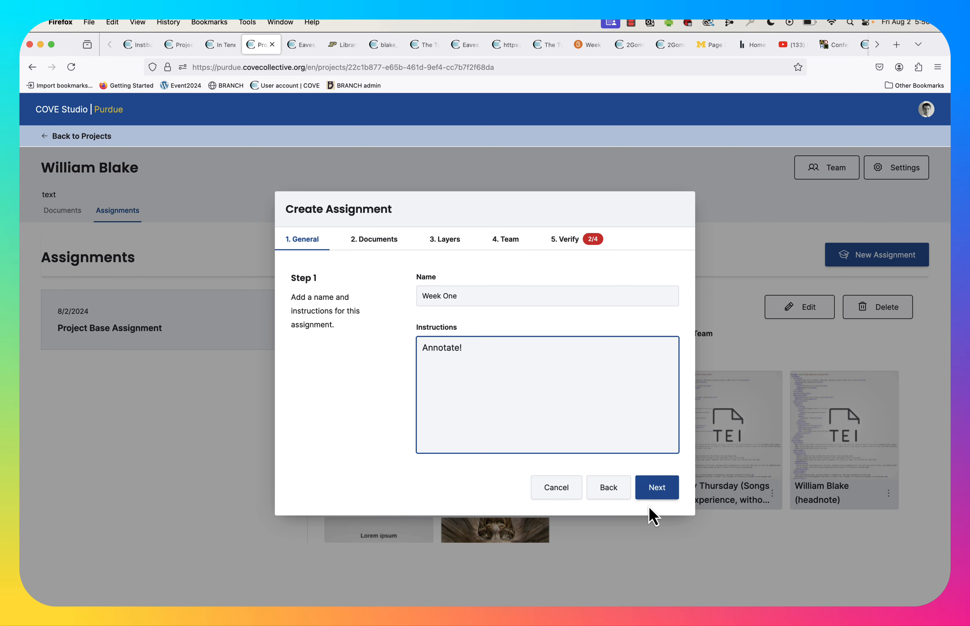
{"action": "left_click", "coordinate": [657, 493]}
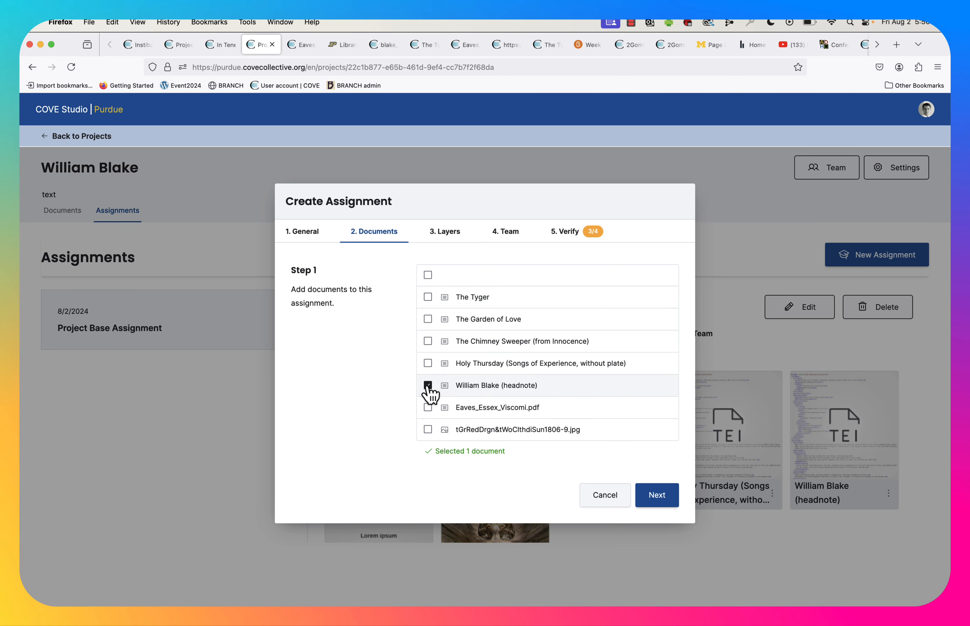
Add William Blake (headnote), Eaves_Essex_Viscomi.pdf and the tGrRedDrgn image to the assignment, skipping the optional layers.
{"action": "left_click", "coordinate": [428, 408]}
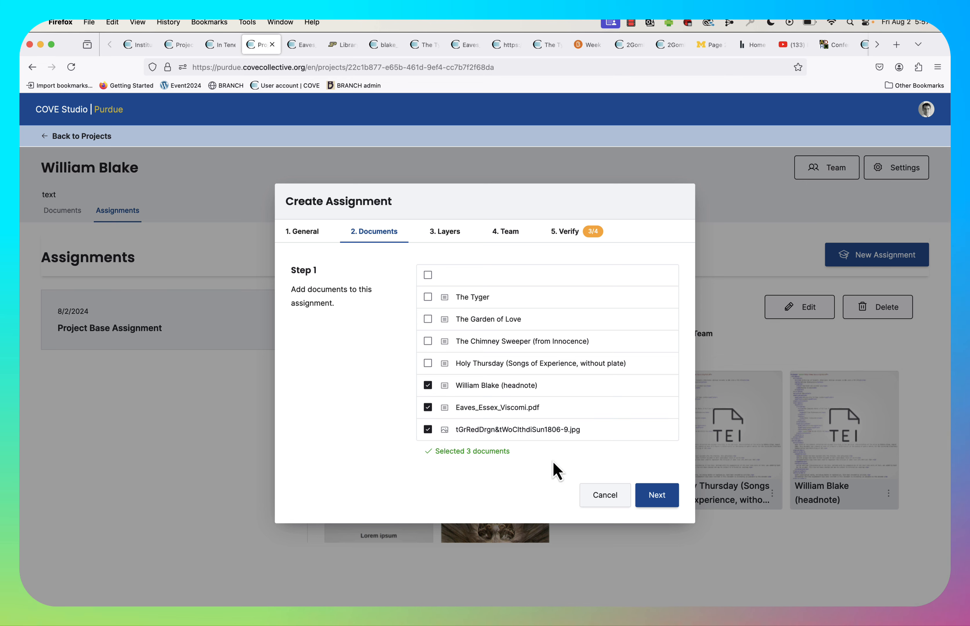
{"action": "left_click", "coordinate": [658, 496]}
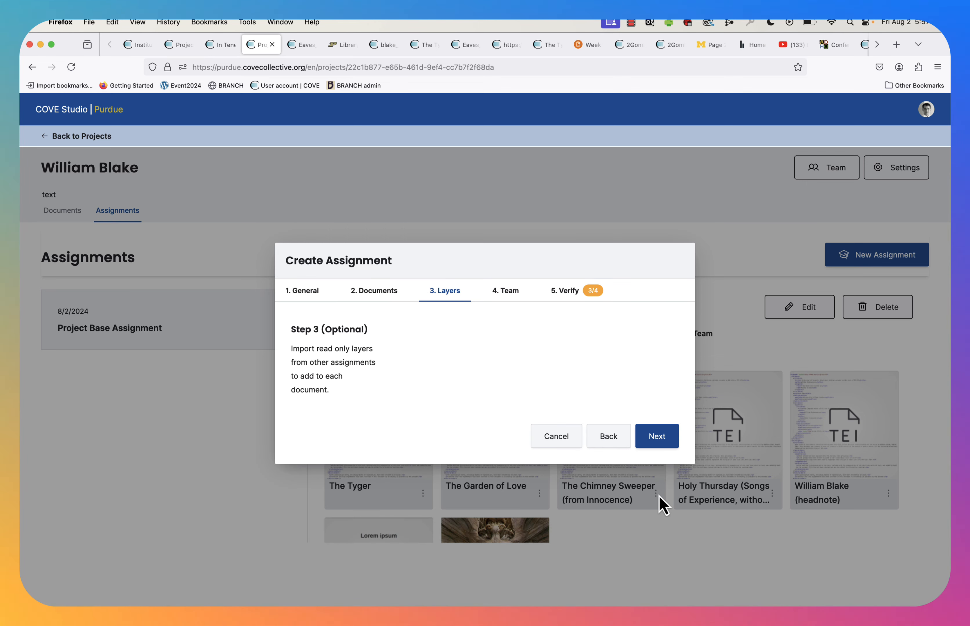
{"action": "left_click", "coordinate": [664, 440]}
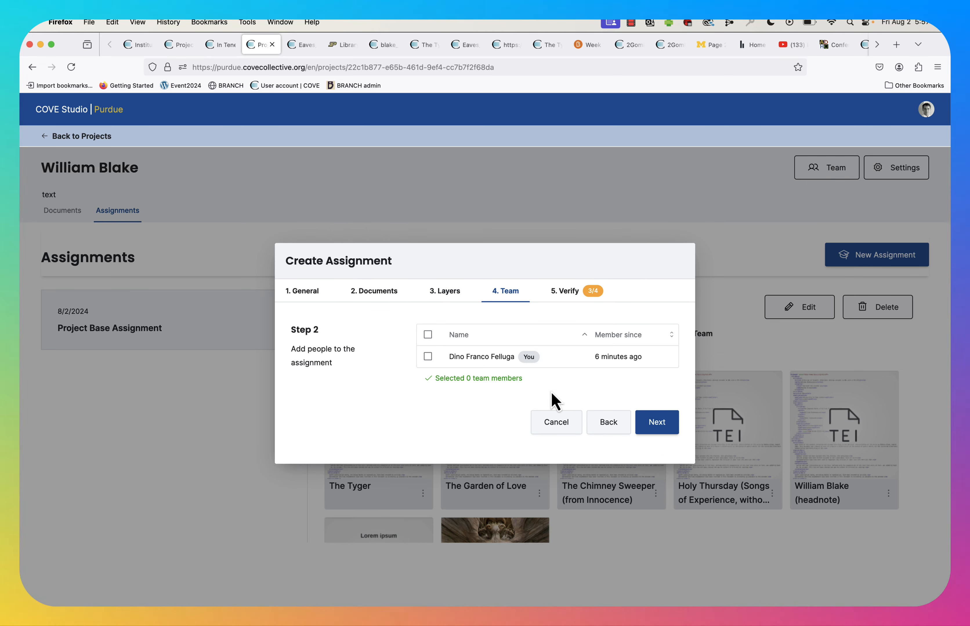
Add yourself as the assignment's team member and create the Week One assignment.
{"action": "left_click", "coordinate": [428, 338]}
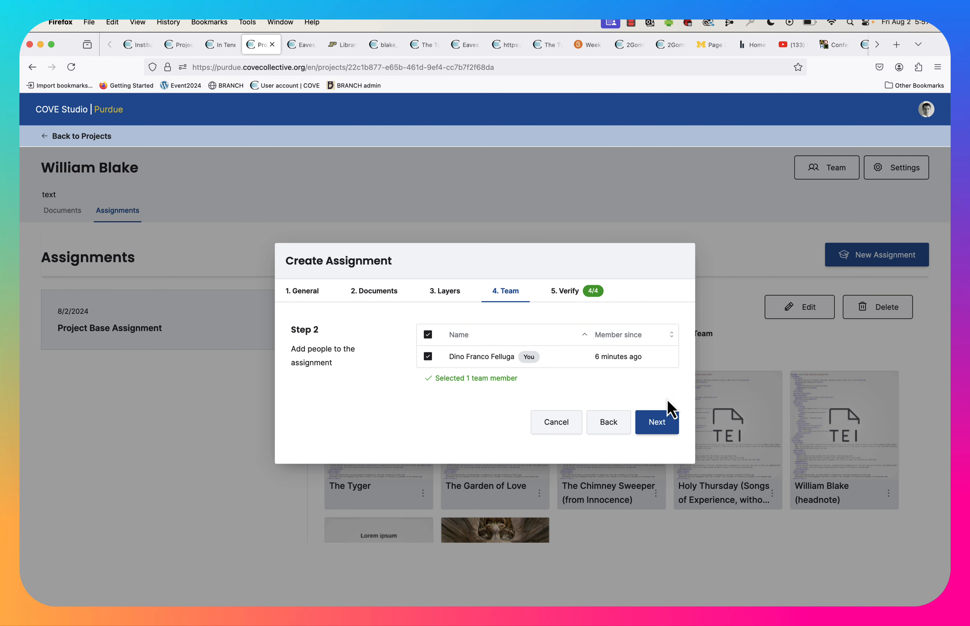
{"action": "left_click", "coordinate": [662, 428]}
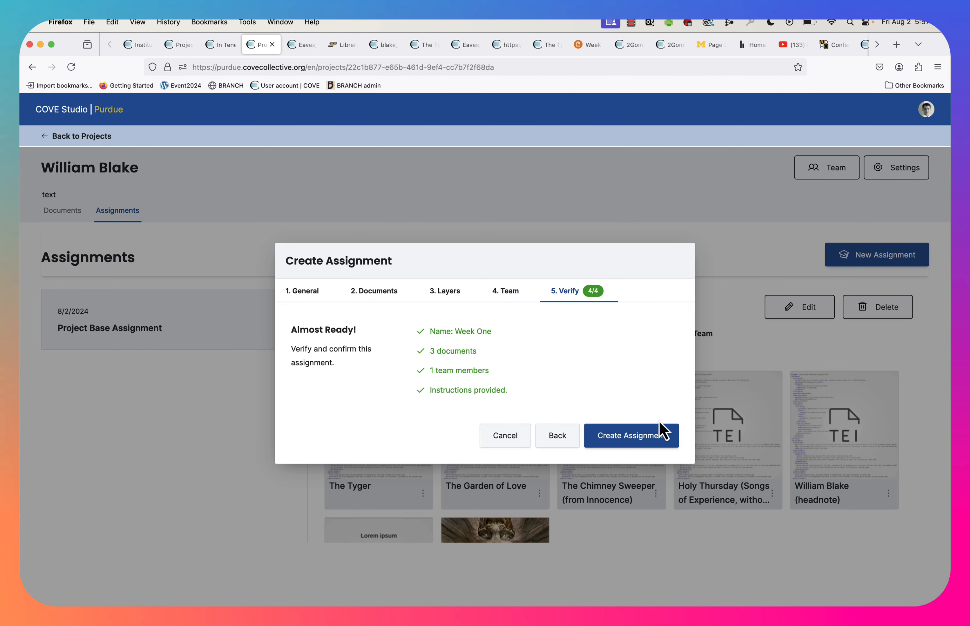
{"action": "left_click", "coordinate": [643, 440]}
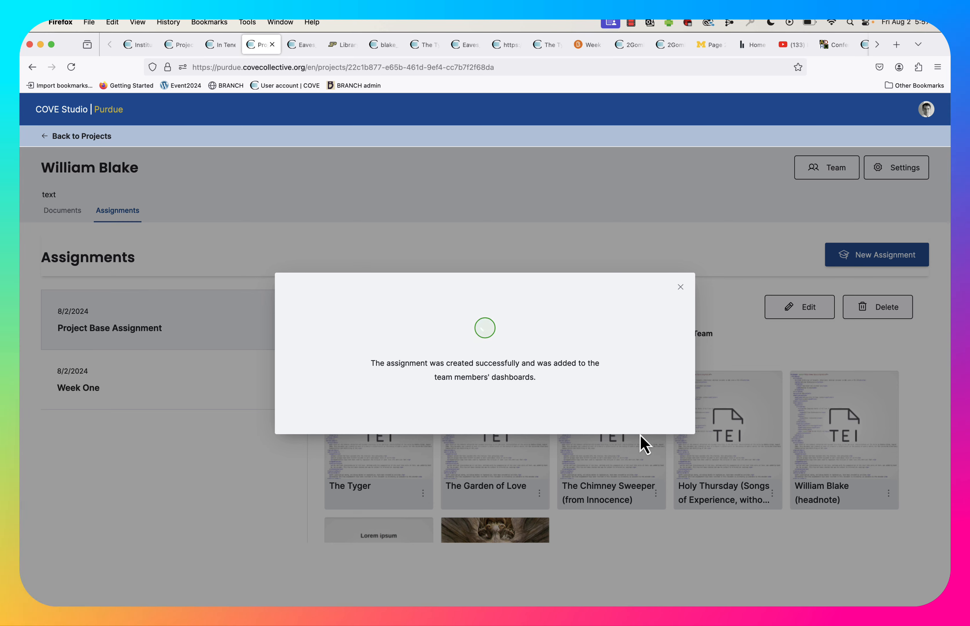
{"action": "left_click", "coordinate": [680, 287]}
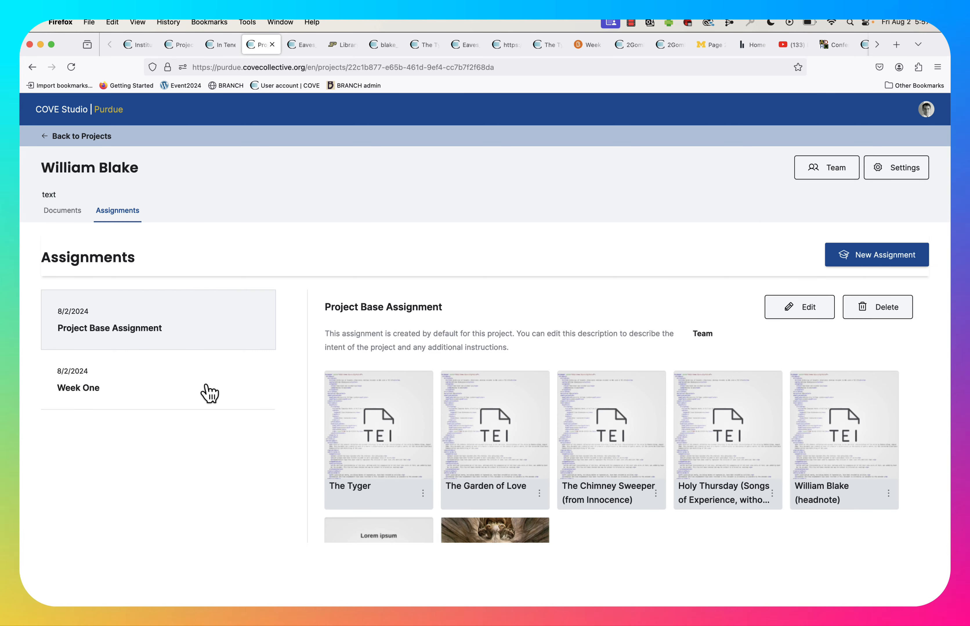
Open the William Blake (headnote) document from the Week One assignment for annotation.
{"action": "left_click", "coordinate": [188, 388]}
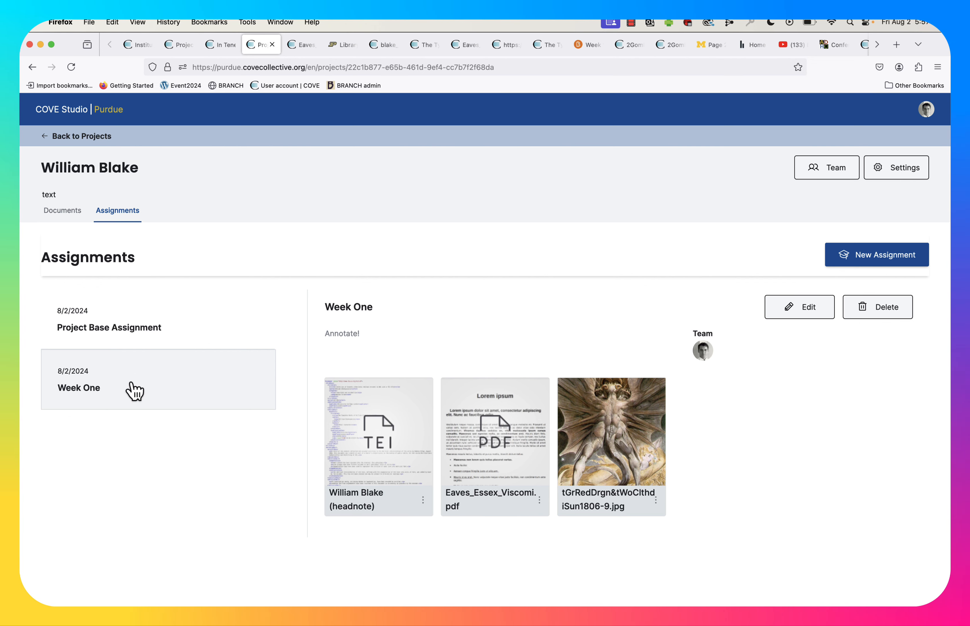
{"action": "left_click", "coordinate": [353, 434]}
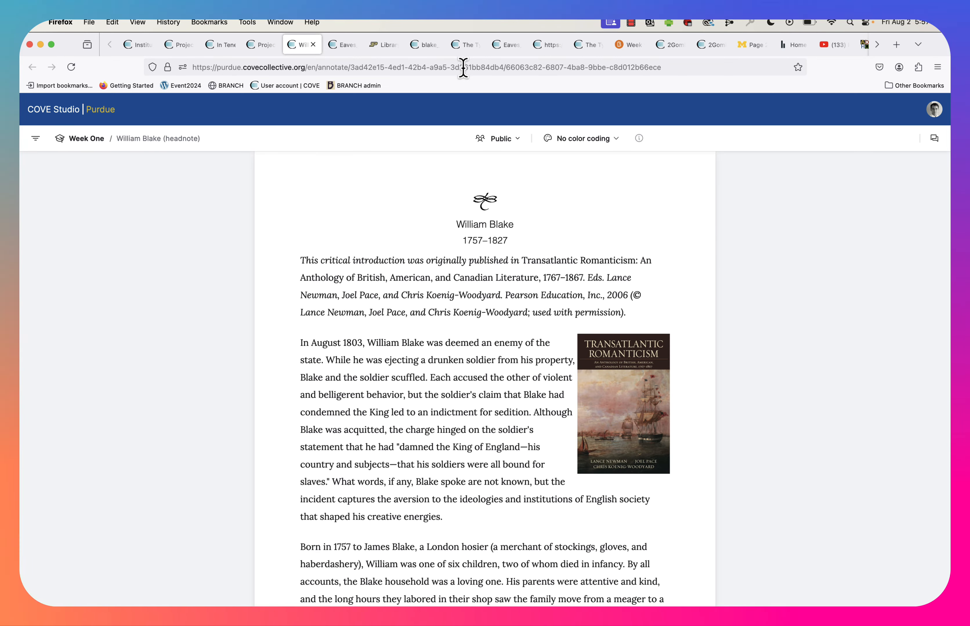
{"action": "left_click", "coordinate": [309, 67]}
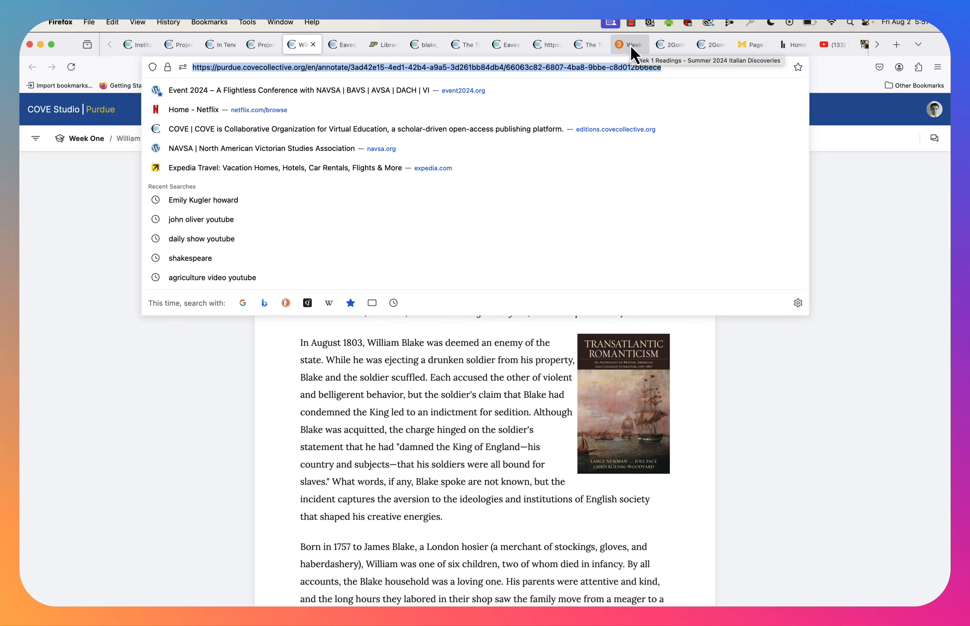
{"action": "left_click", "coordinate": [461, 396]}
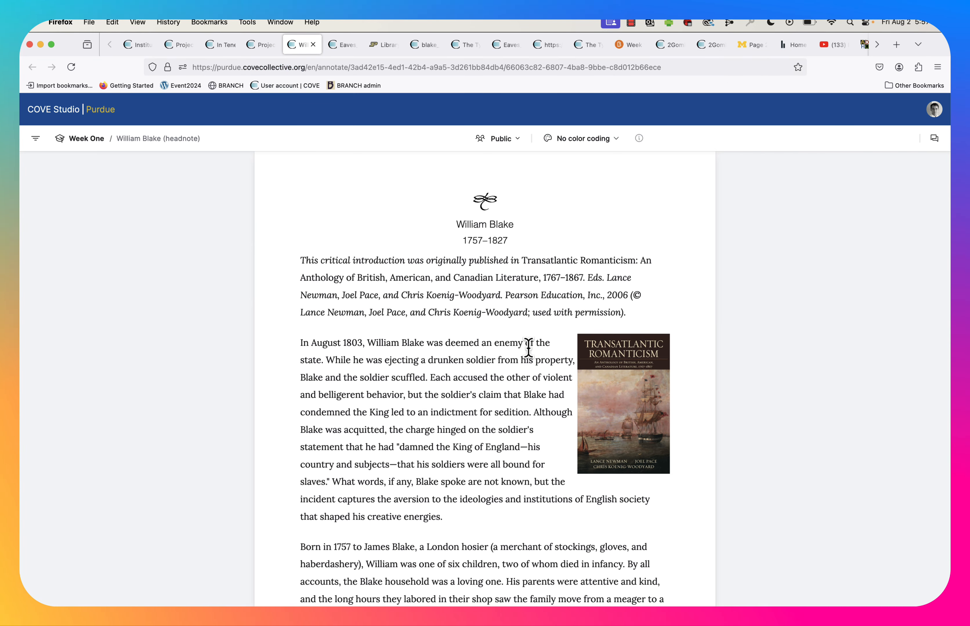
Return to the project tab and review the Week One assignment's documents.
{"action": "key", "text": "ctrl+shift+Tab"}
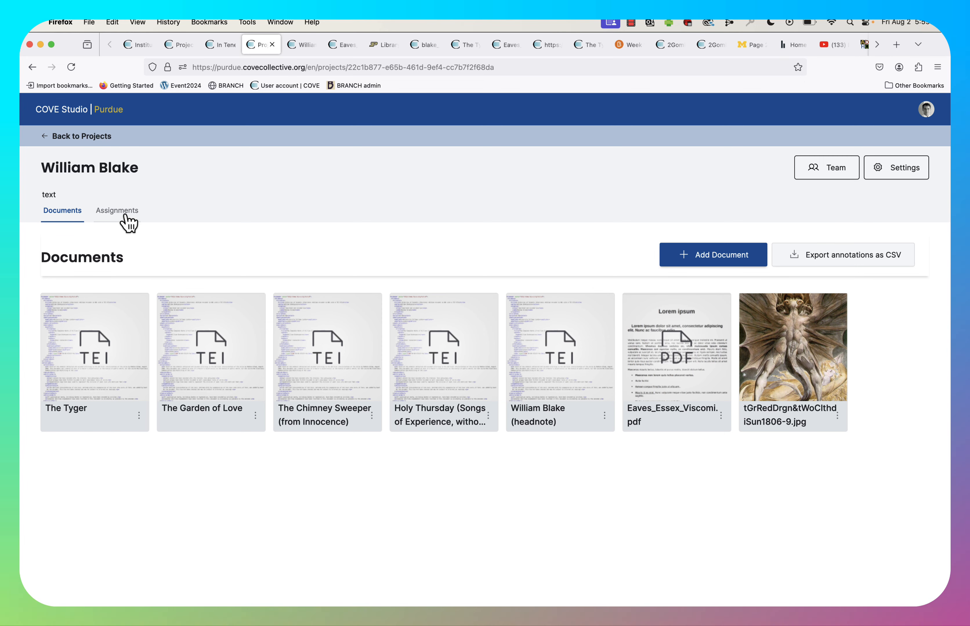
{"action": "left_click", "coordinate": [128, 223]}
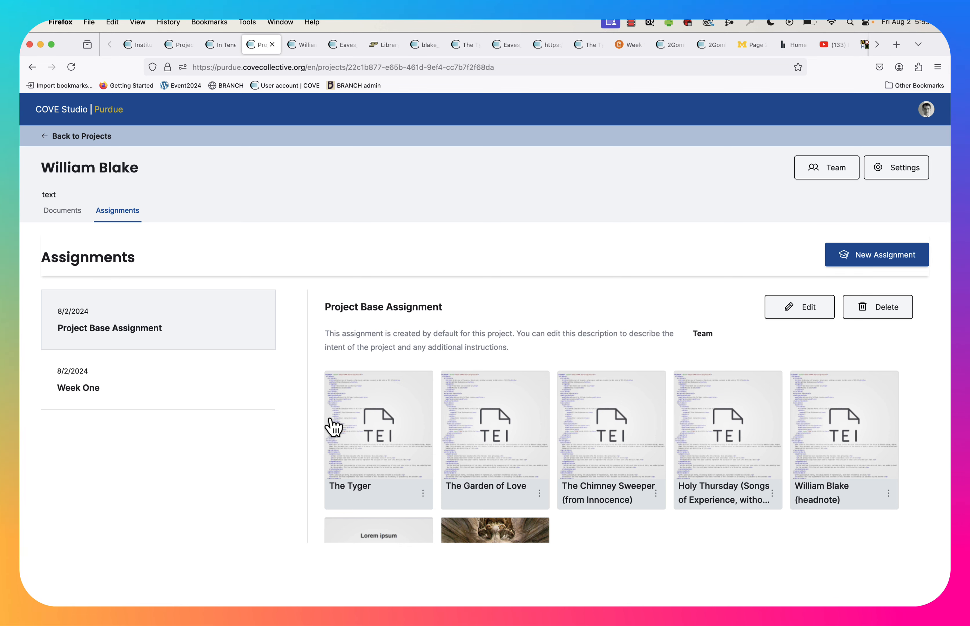
{"action": "left_click", "coordinate": [257, 389]}
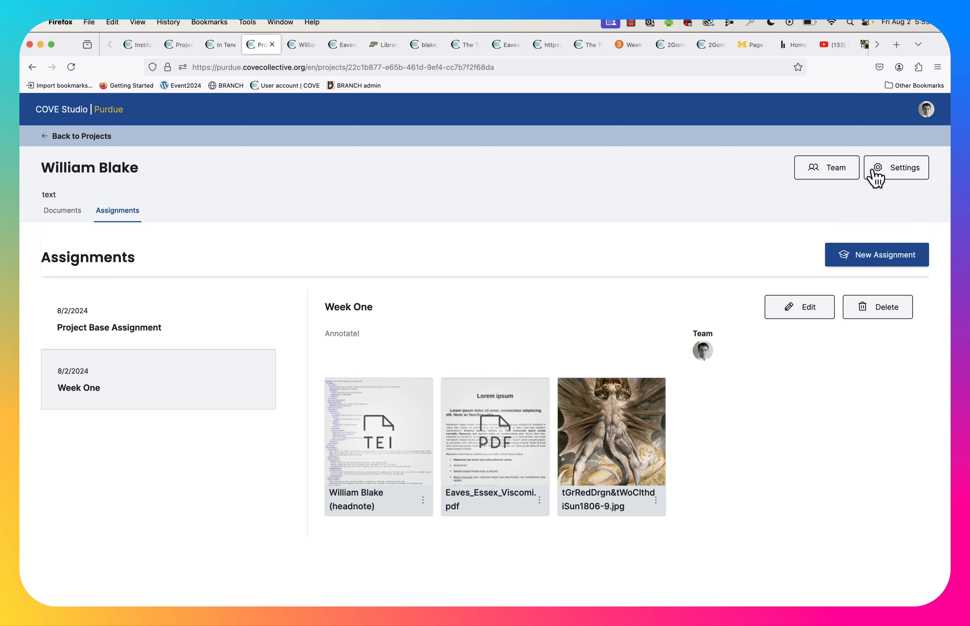
Switch the project's settings to Single Team mode, save, and go back to the project page.
{"action": "left_click", "coordinate": [907, 174]}
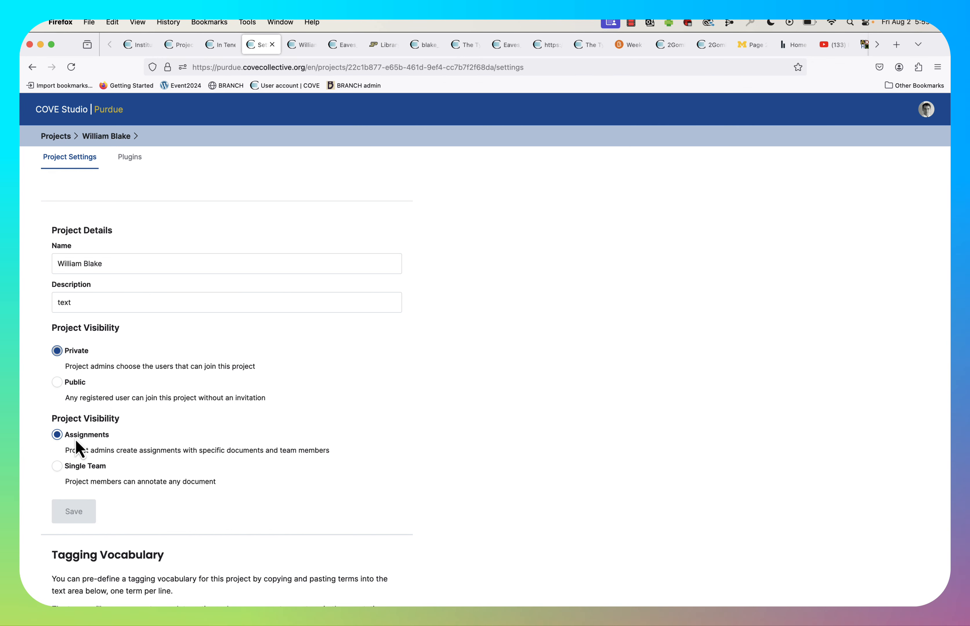
{"action": "left_click", "coordinate": [57, 470]}
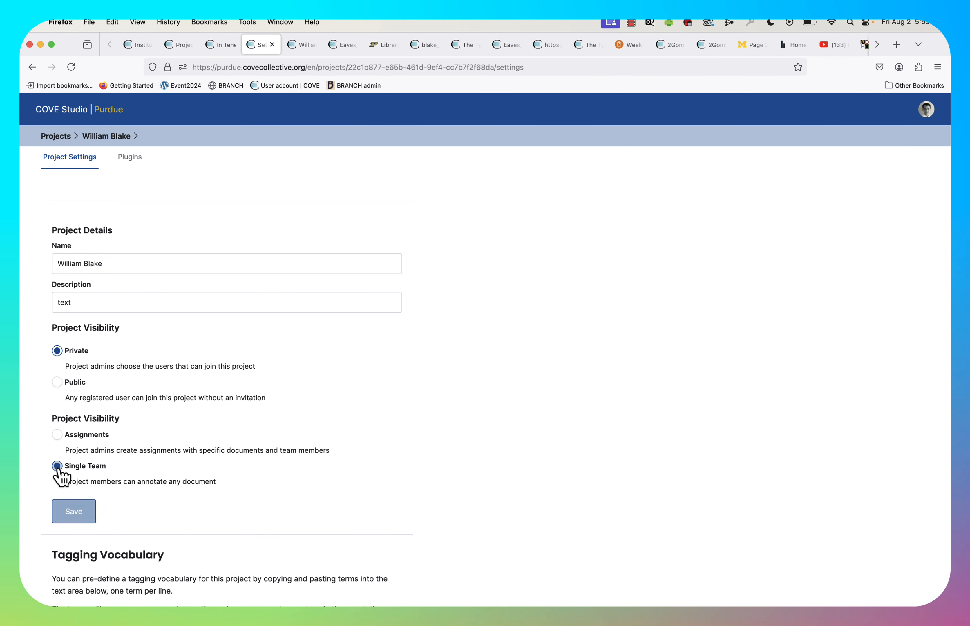
{"action": "left_click", "coordinate": [74, 513]}
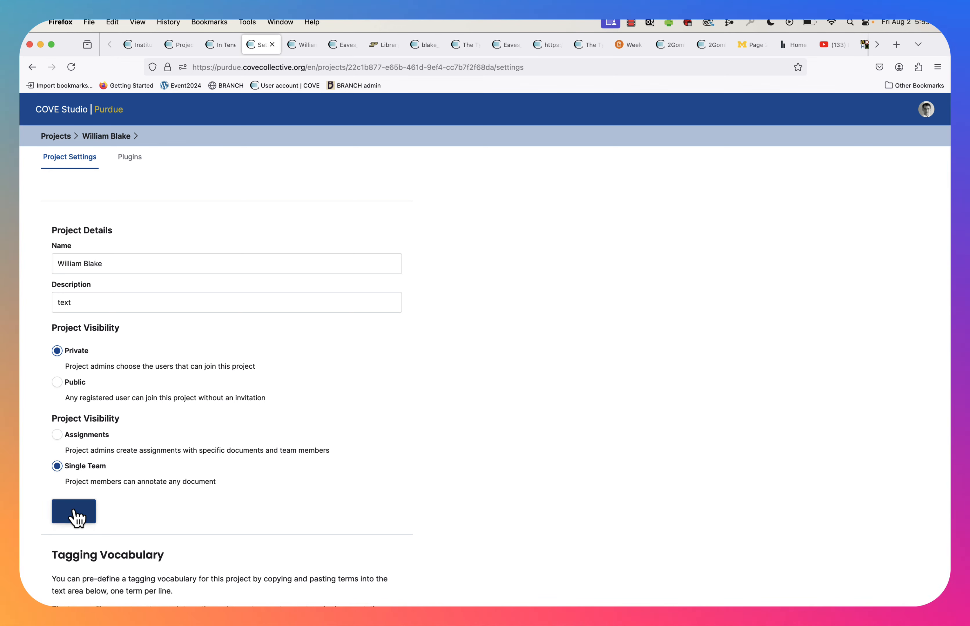
{"action": "left_click", "coordinate": [106, 136]}
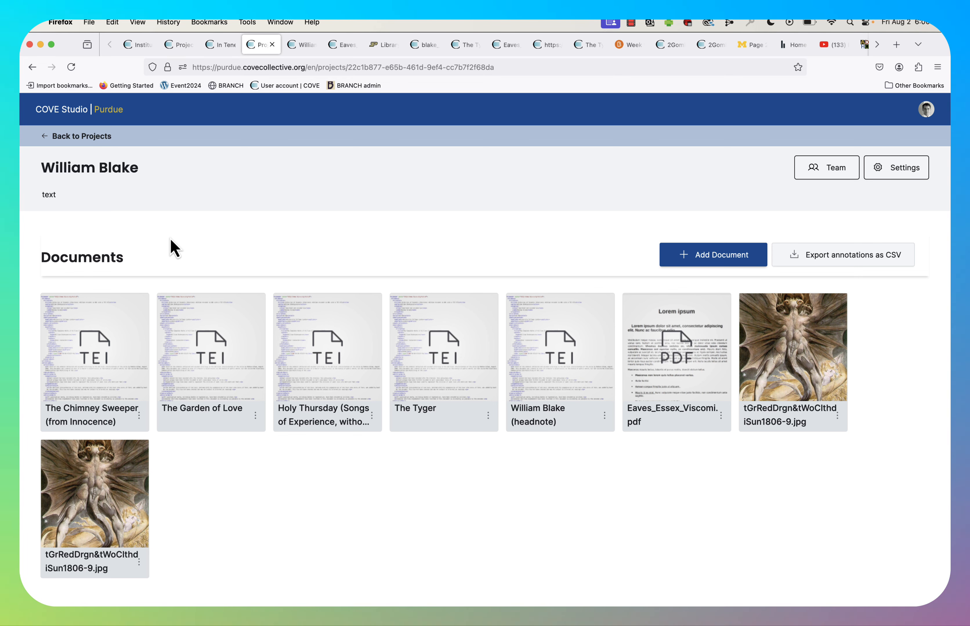
Set the project back to Assignments mode, save, and reopen the project's assignments list.
{"action": "left_click", "coordinate": [901, 171]}
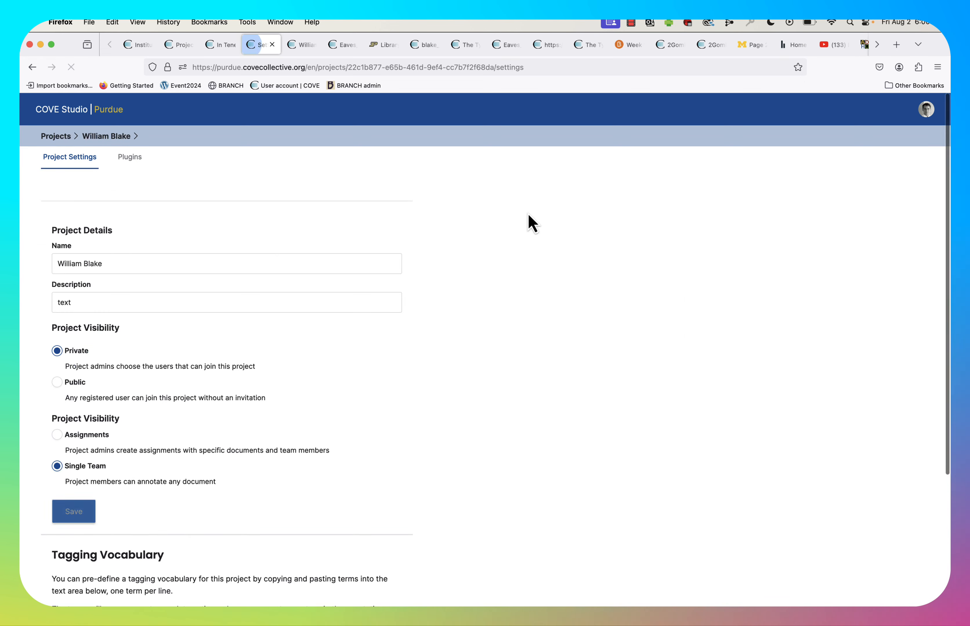
{"action": "left_click", "coordinate": [57, 435]}
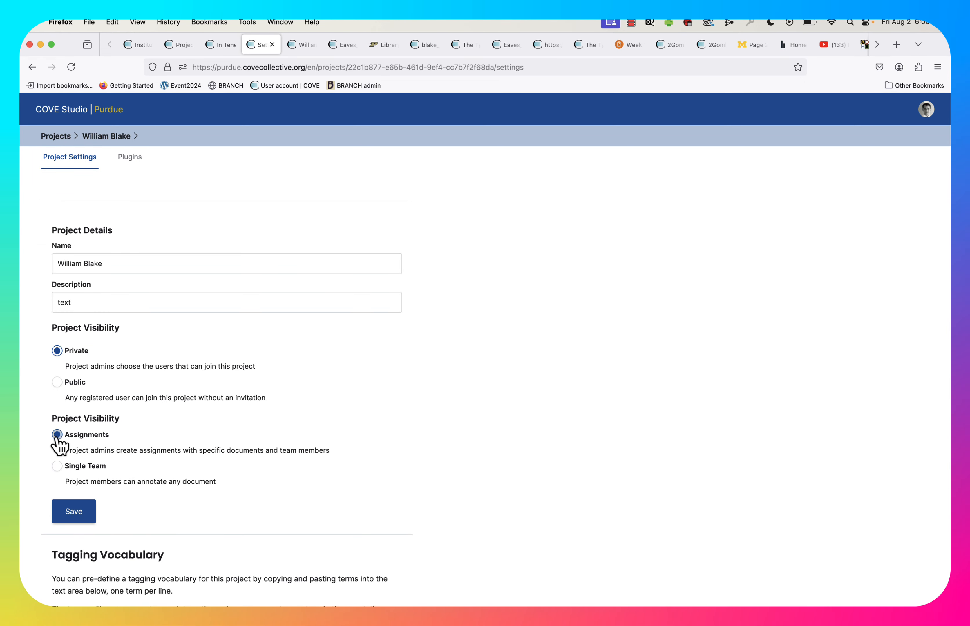
{"action": "left_click", "coordinate": [71, 513]}
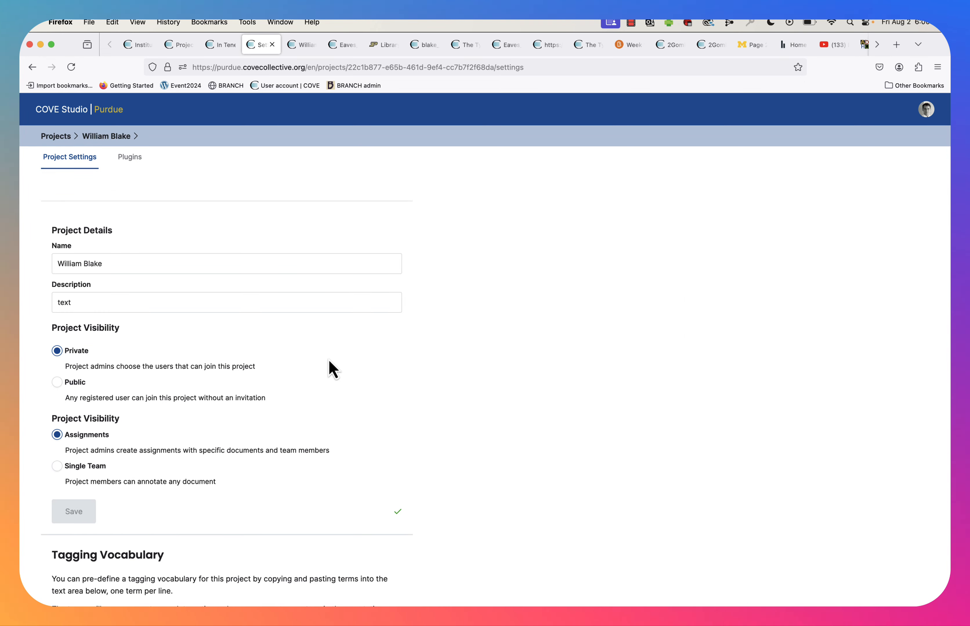
{"action": "left_click", "coordinate": [96, 139]}
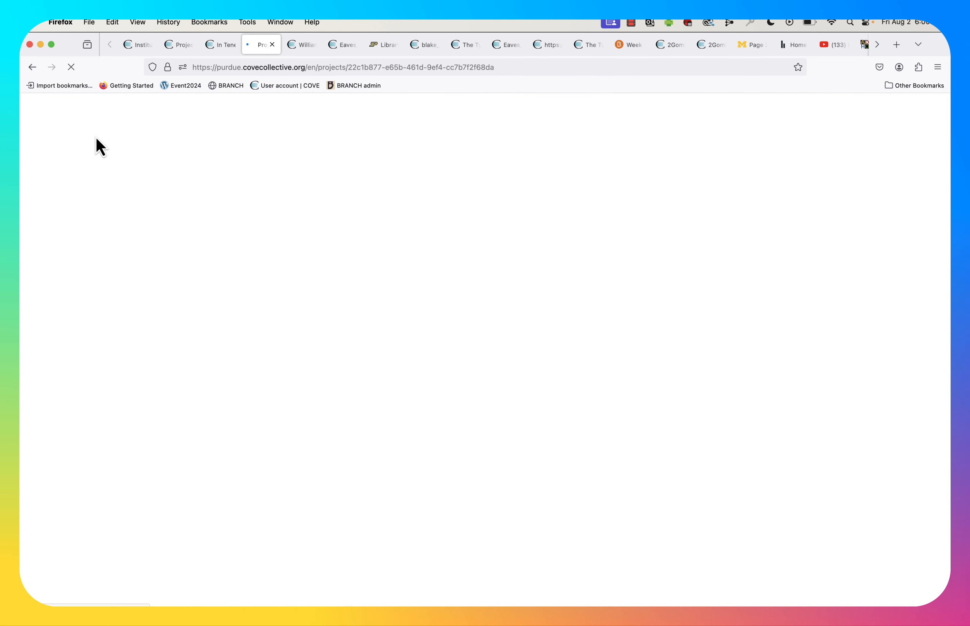
{"action": "left_click", "coordinate": [121, 213]}
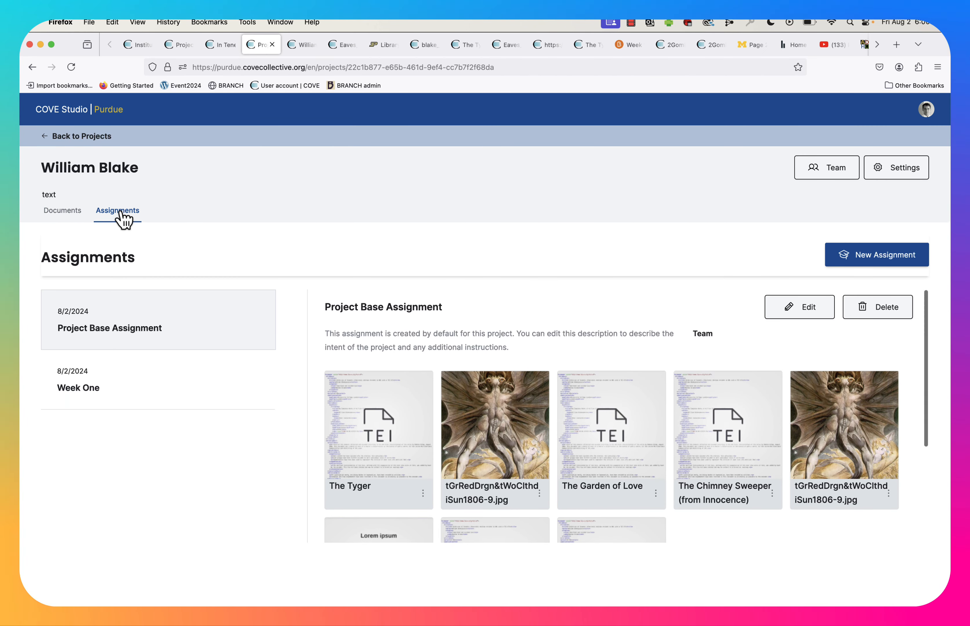